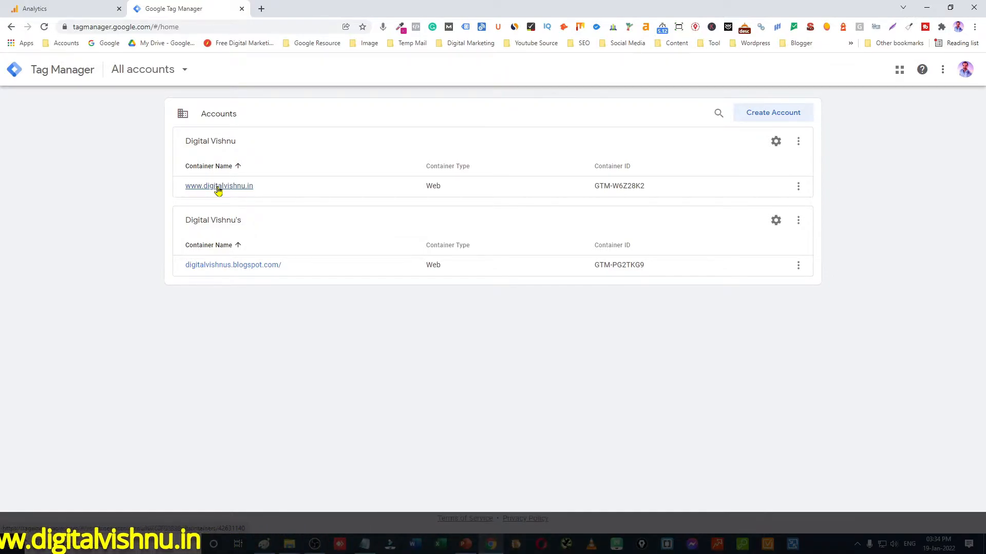
left_click(218, 186)
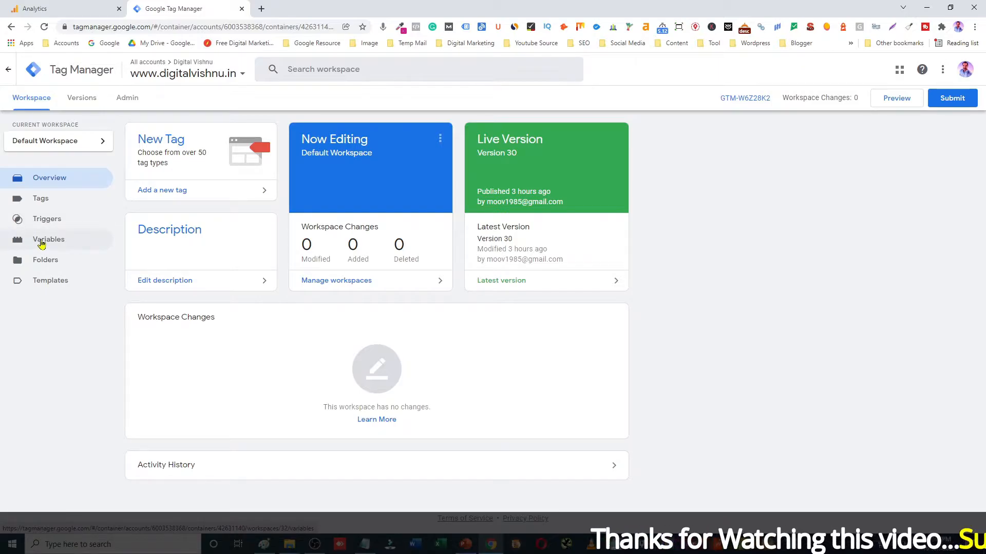
left_click(44, 246)
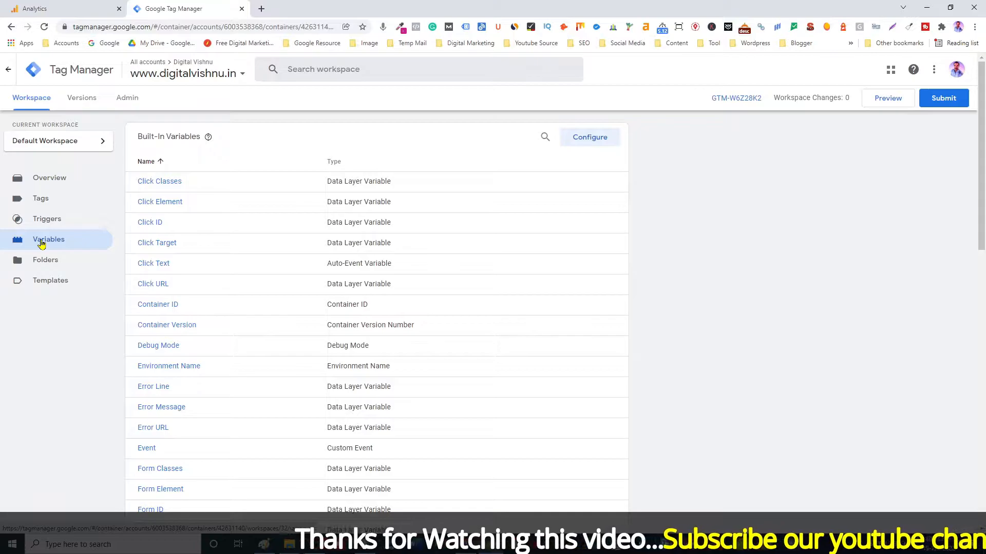
left_click(591, 143)
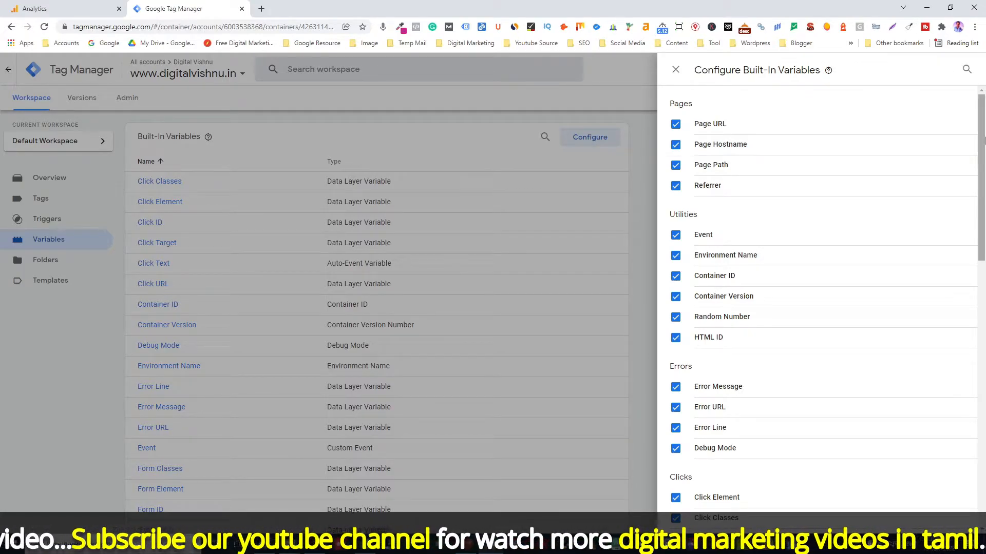
left_click_drag(984, 143, 984, 295)
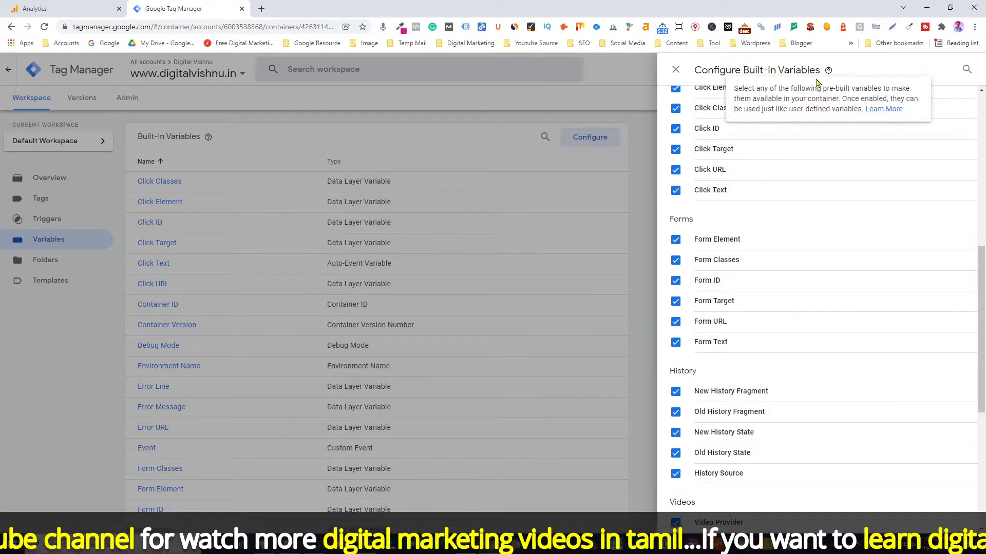
left_click_drag(982, 274, 981, 386)
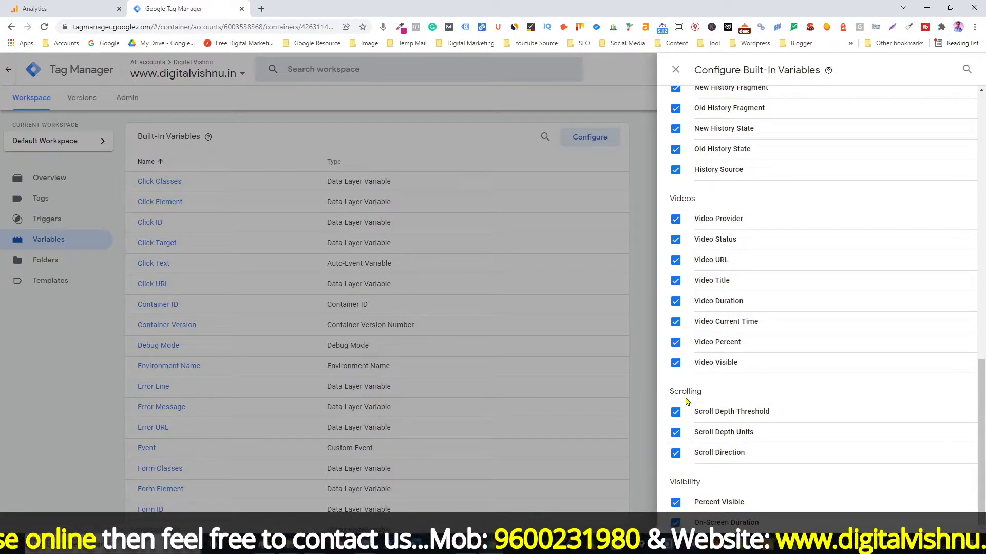
left_click(676, 70)
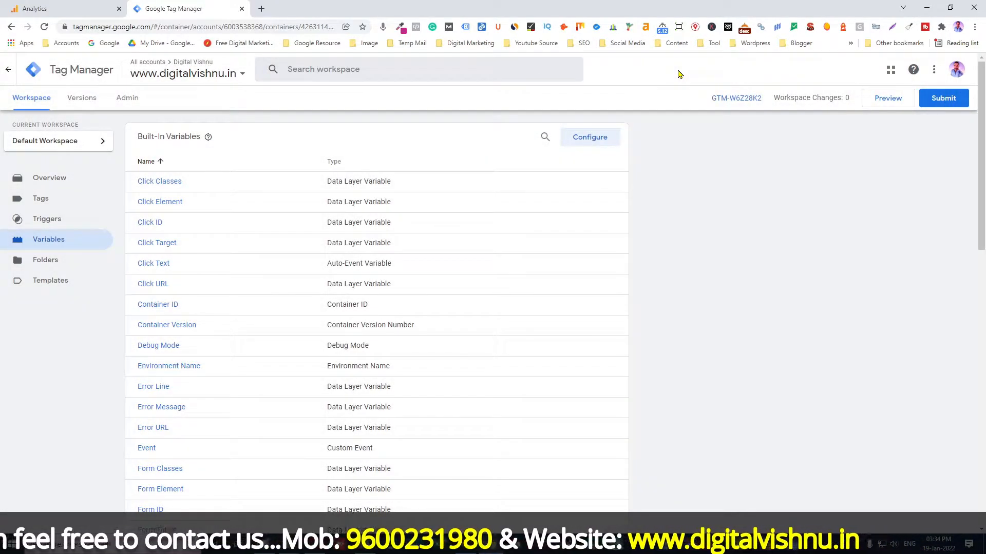
Step: Create a new tag in the container and name it Scroll Depth
left_click(40, 204)
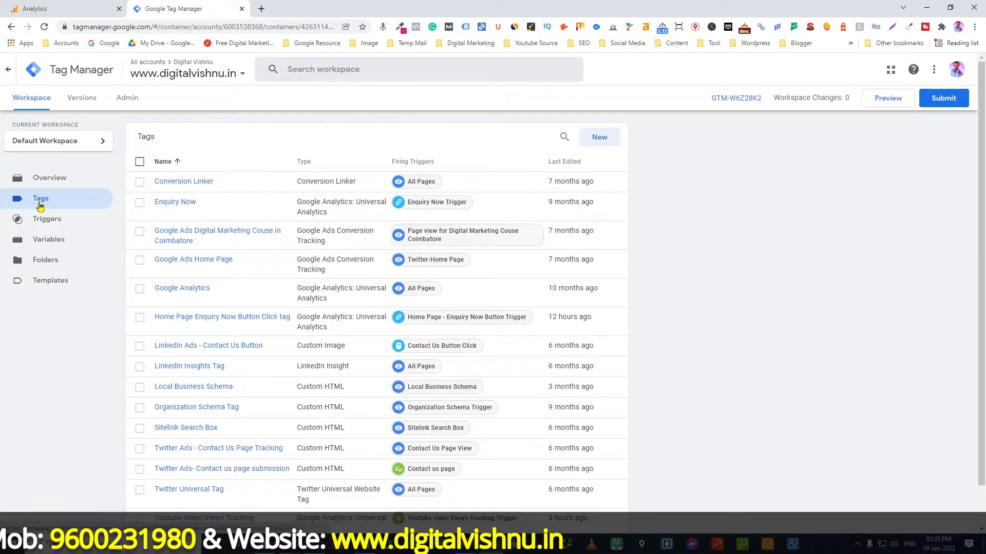
left_click(596, 143)
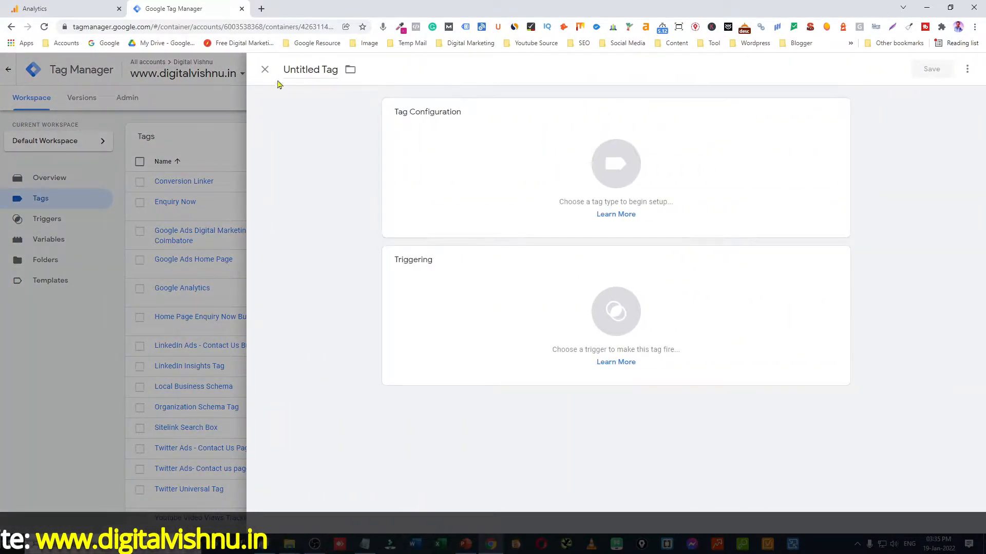
left_click(319, 70)
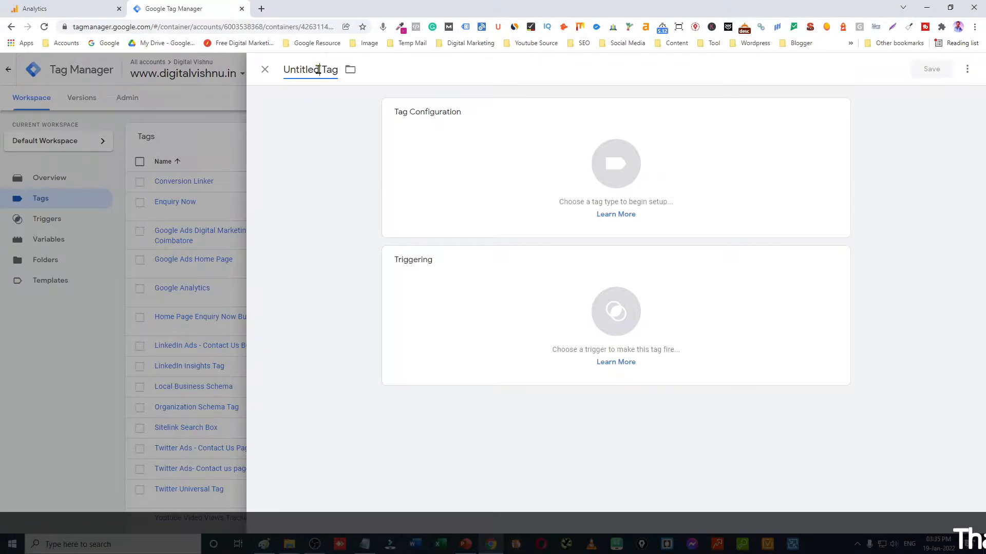
key("ctrl+a")
type("Sc")
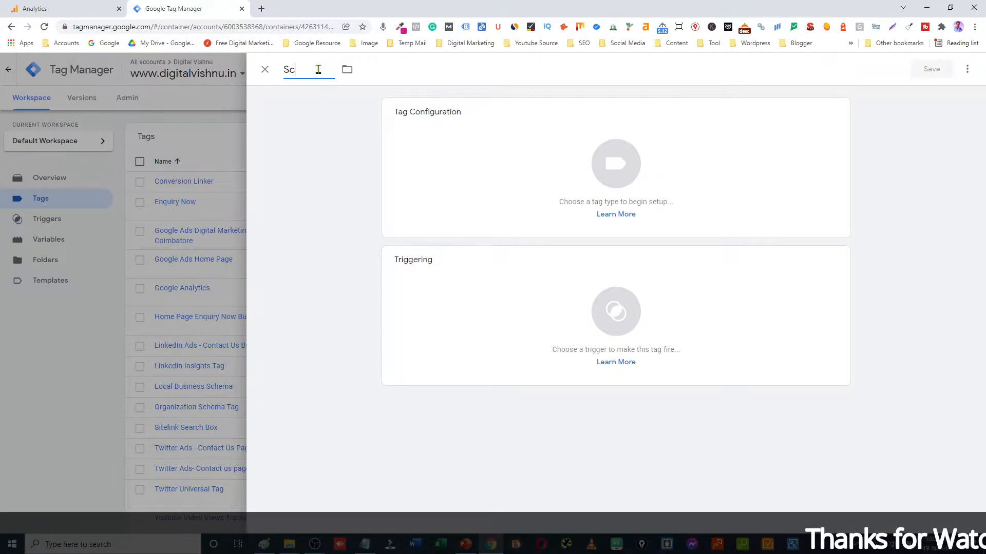
type("roll De")
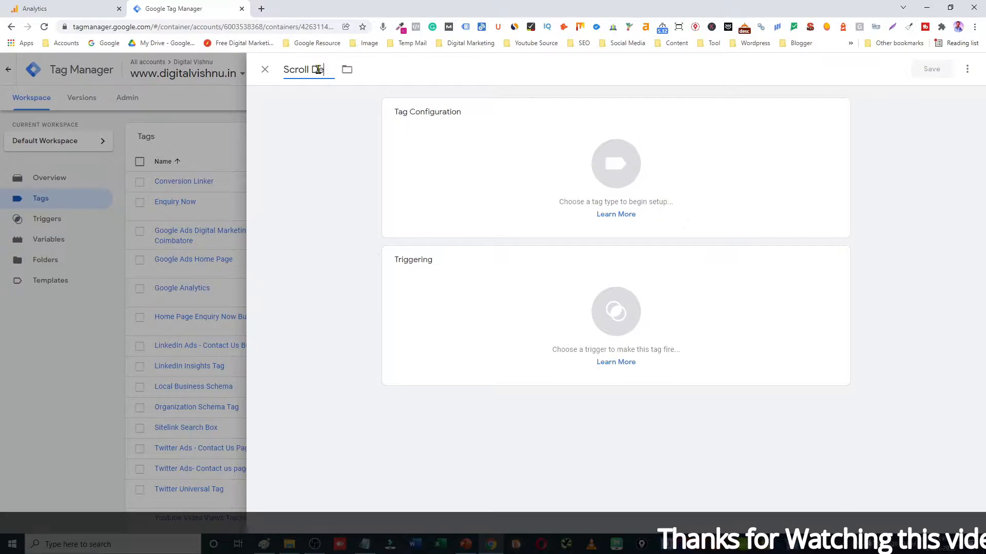
type("pth")
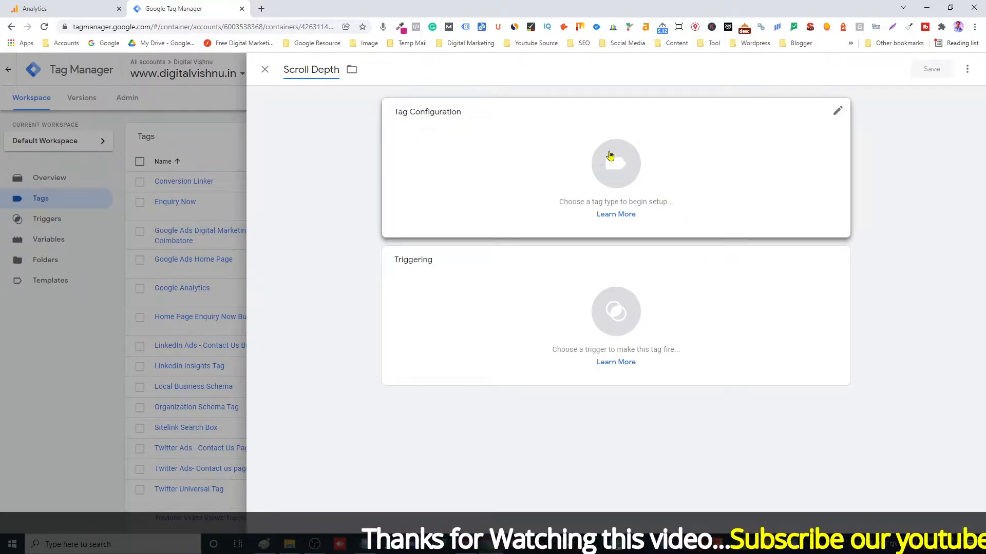
Step: Configure the tag as Google Analytics: Universal Analytics with Event as the track type
left_click(616, 170)
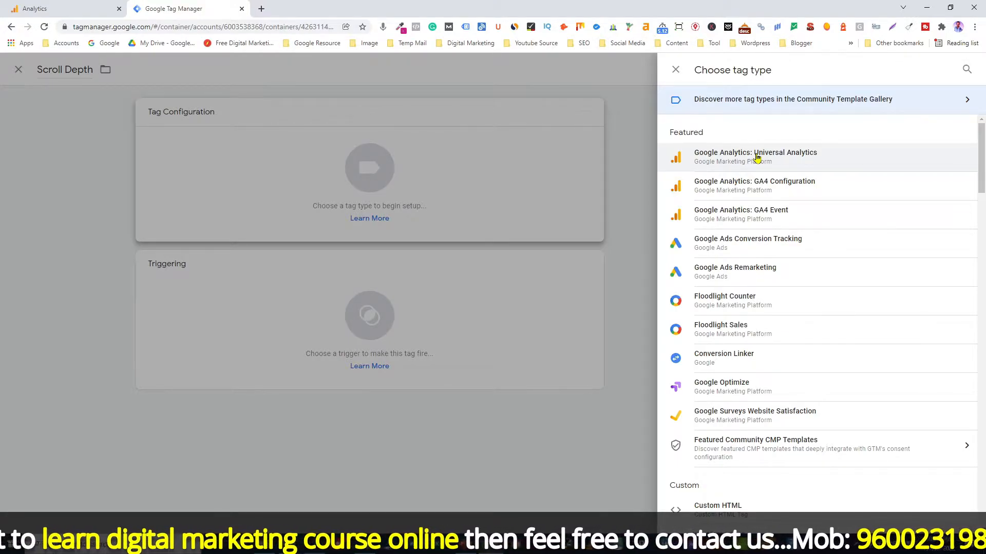
left_click(732, 160)
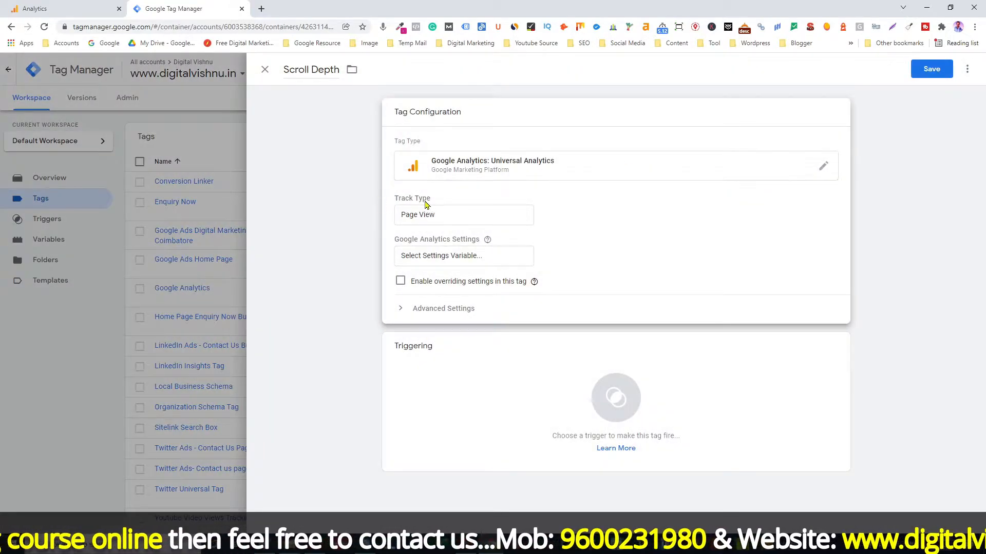
left_click(415, 218)
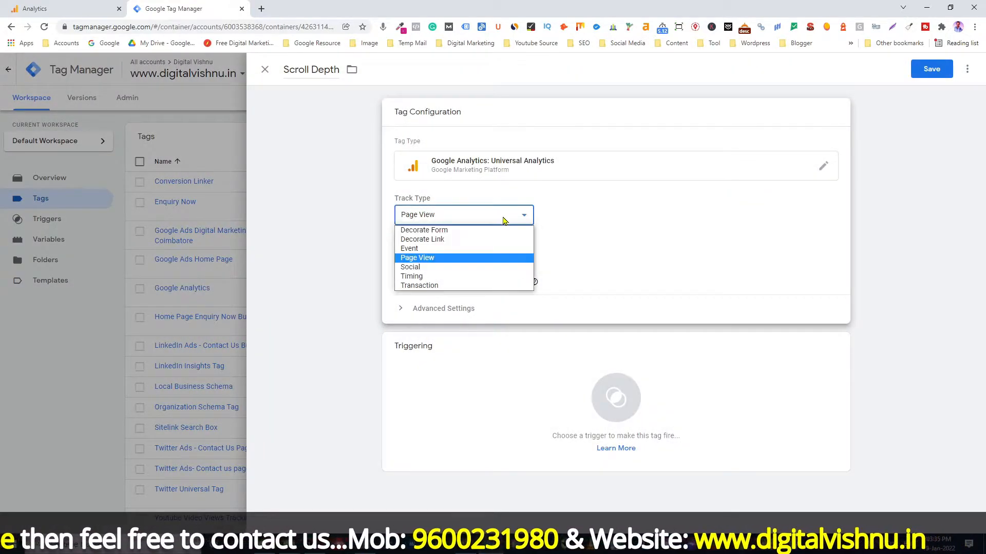
left_click(416, 250)
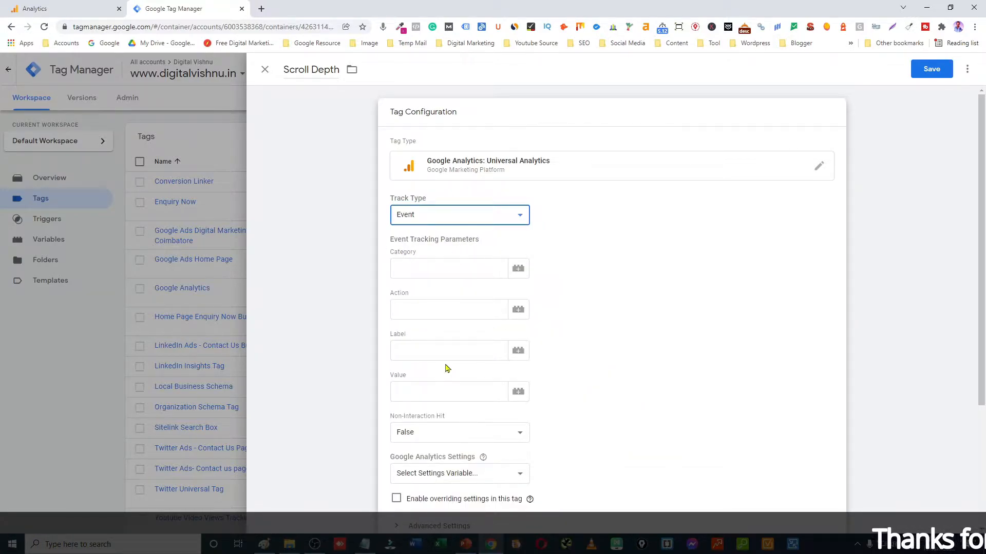
Step: Consult the tag setup slide in PowerPoint and set the tag's Google Analytics Settings to {{Google Analytics}} in Tag Manager
left_click(467, 548)
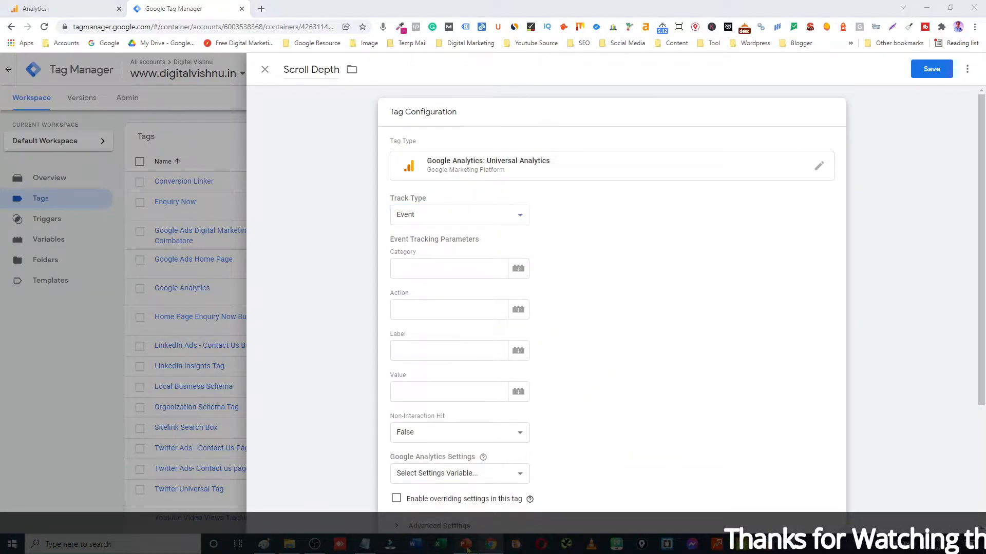
scroll(453, 288, "down", 3)
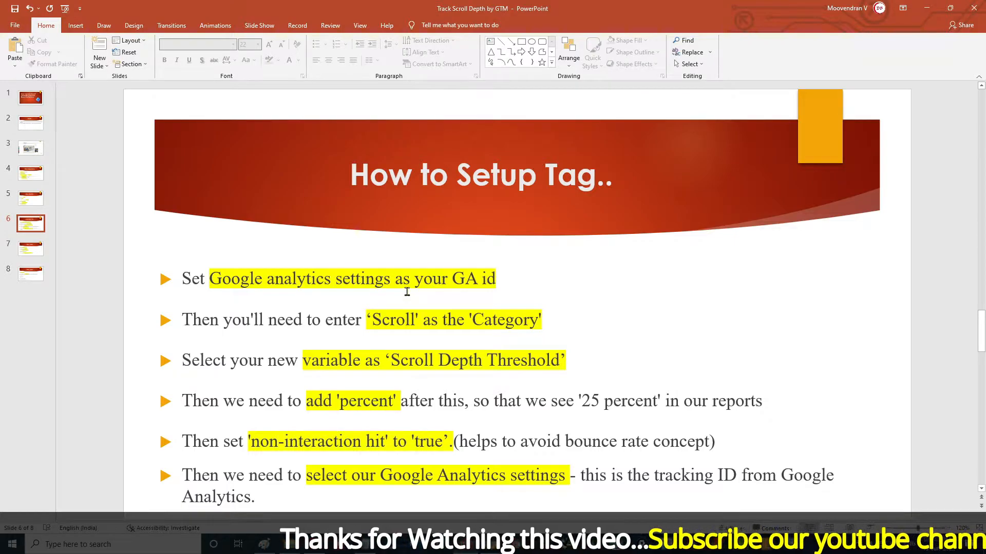
key("alt+Tab")
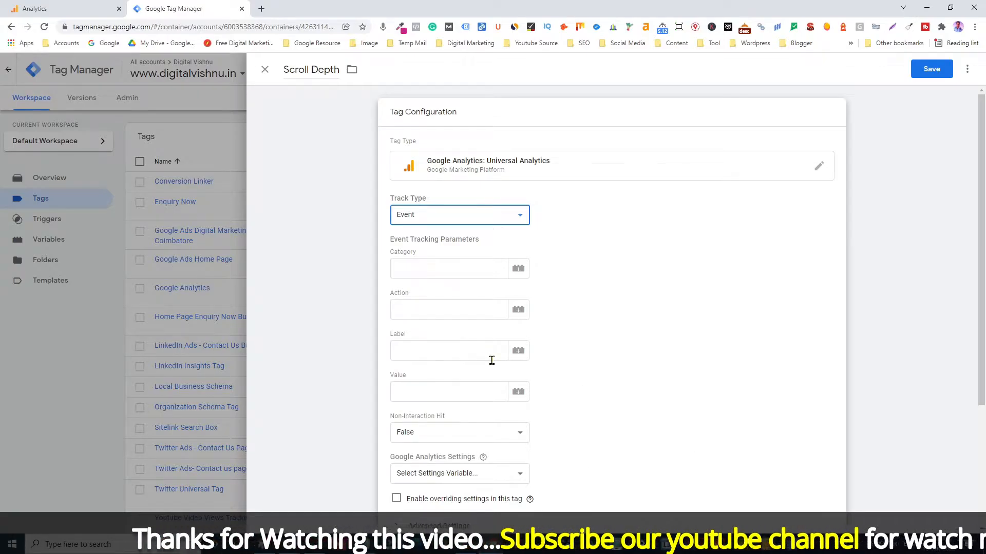
scroll(491, 359, "down", 1)
left_click(483, 406)
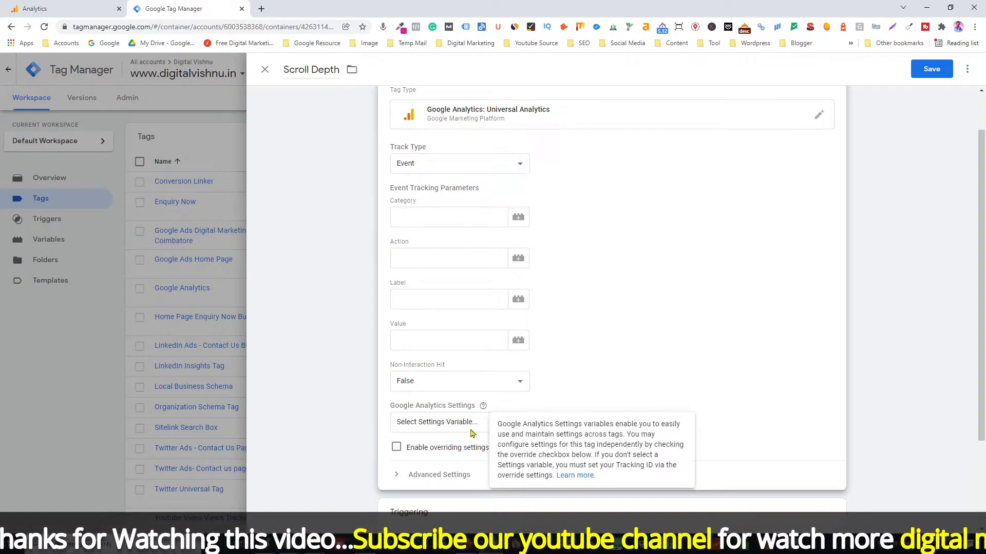
left_click(458, 426)
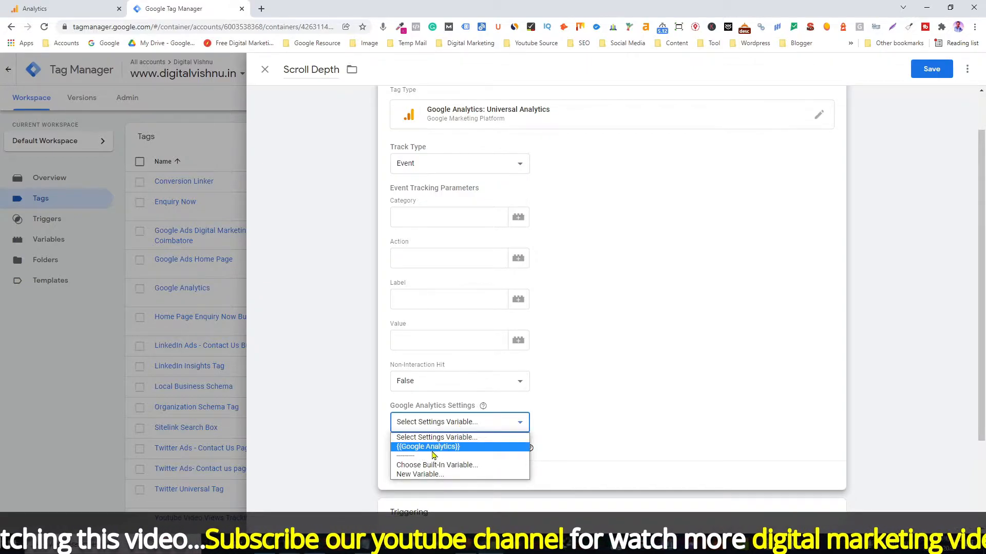
left_click(459, 448)
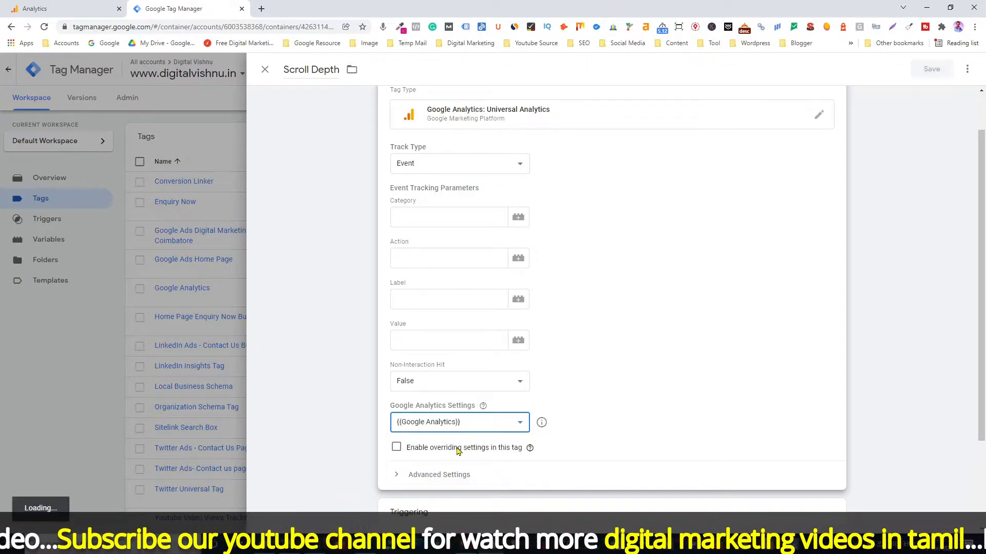
Step: Recheck the PowerPoint setup slide and enter Scroll as the event category of the tag in Tag Manager
key("alt+Tab")
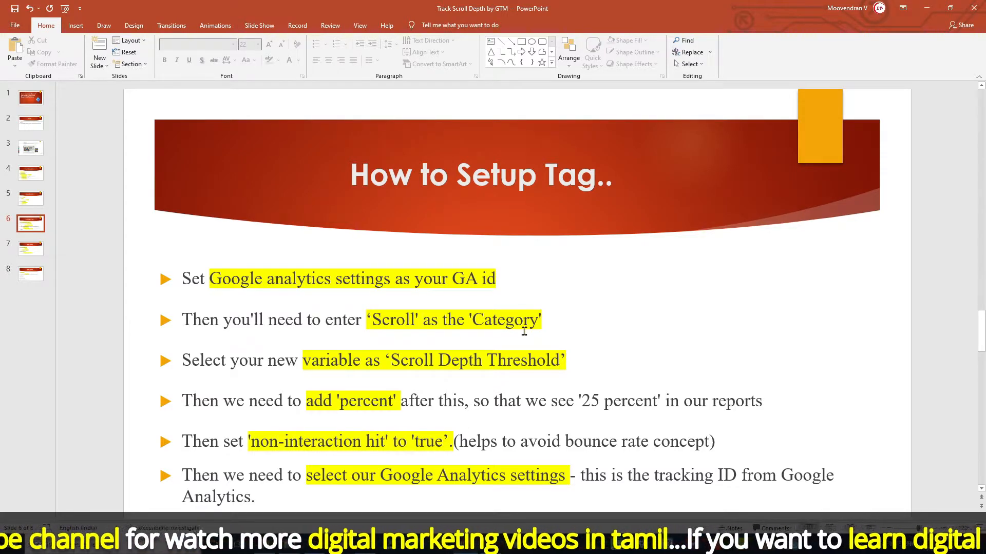
key("alt+Tab")
left_click(410, 217)
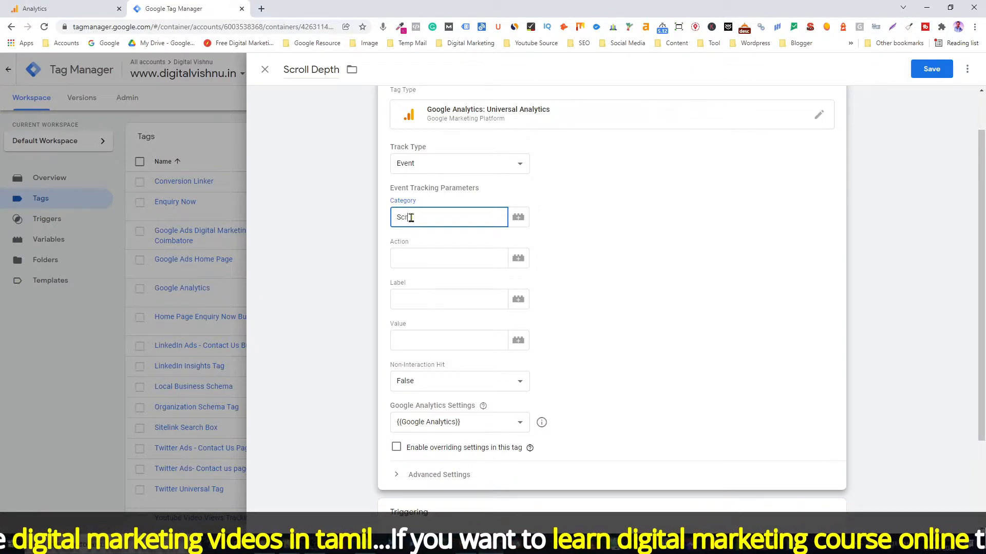
type("Scroll")
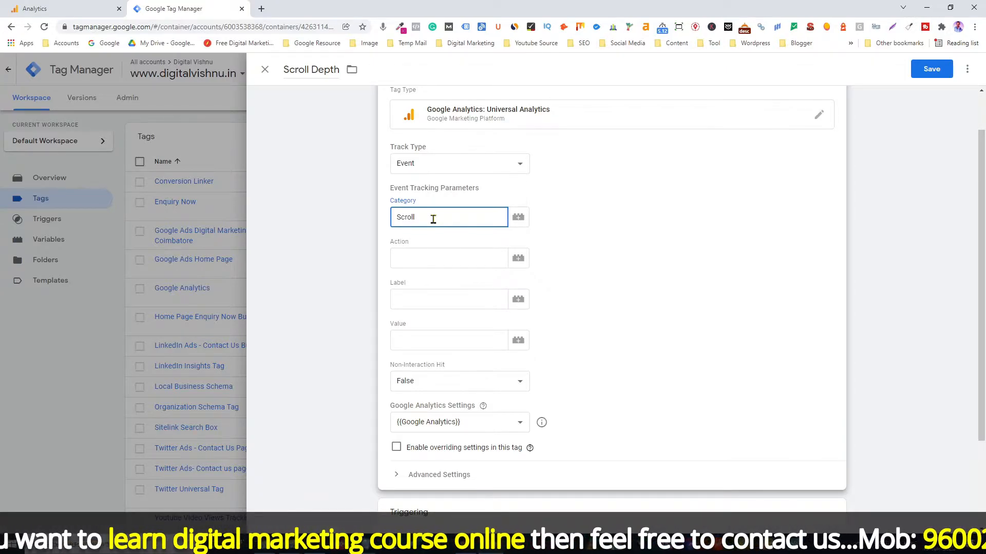
Step: Check the PowerPoint slide, then set the tag's event action to the {{Scroll Depth Threshold}} variable followed by %
key("alt+Tab")
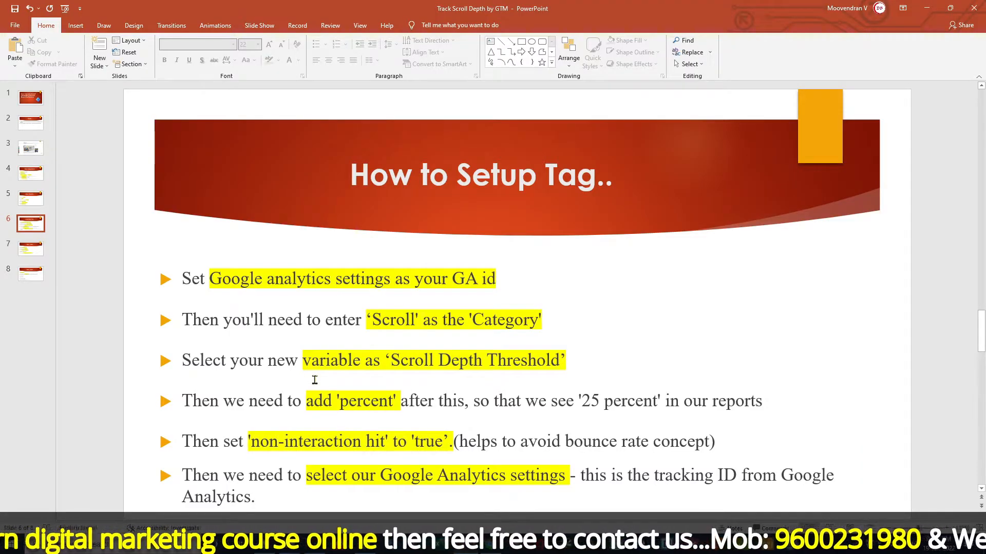
key("alt+Tab")
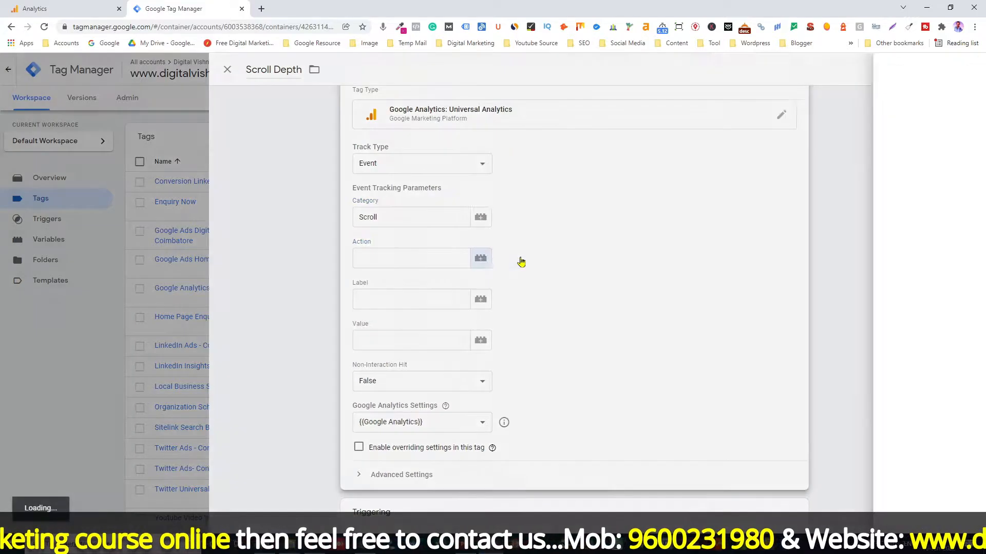
left_click(480, 258)
left_click(896, 69)
type("scroll")
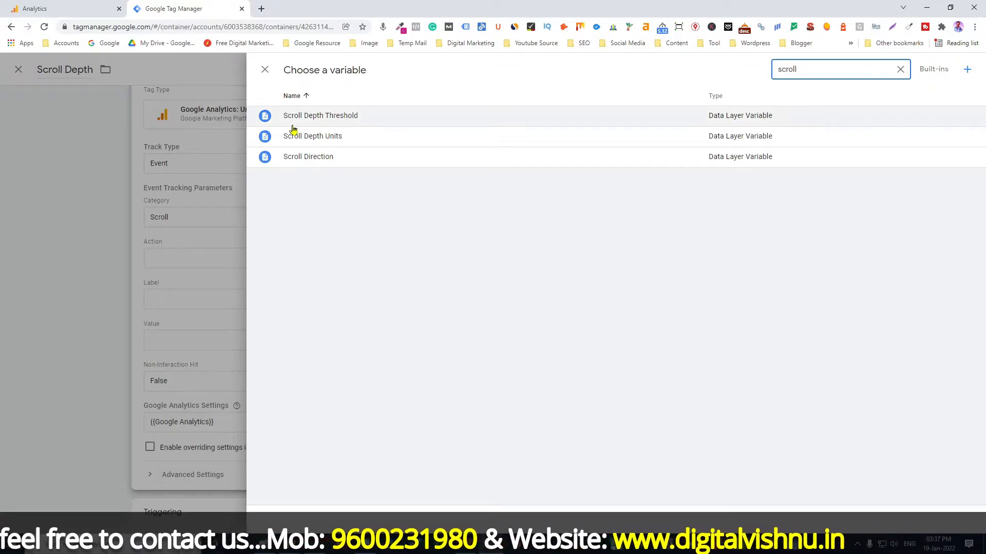
left_click(329, 121)
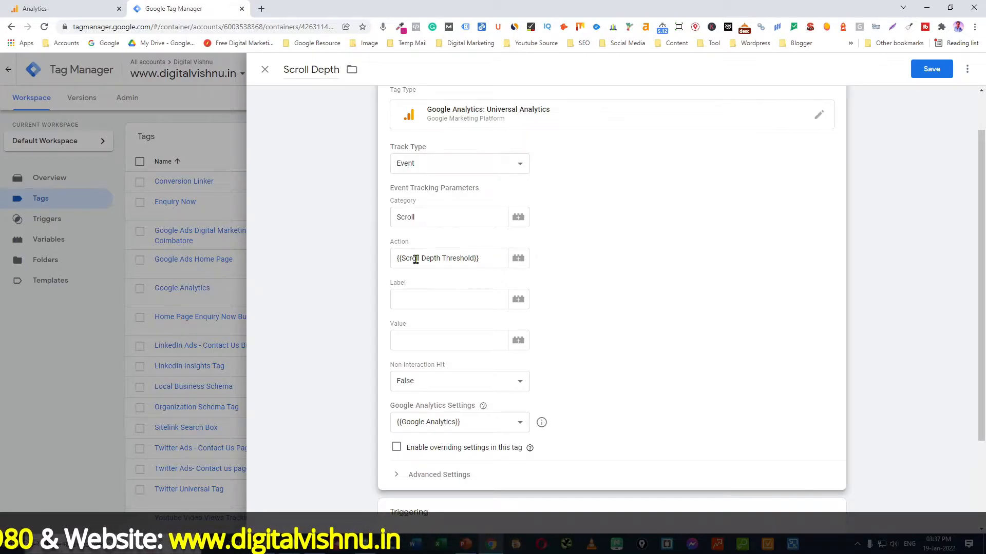
left_click(491, 263)
type("%")
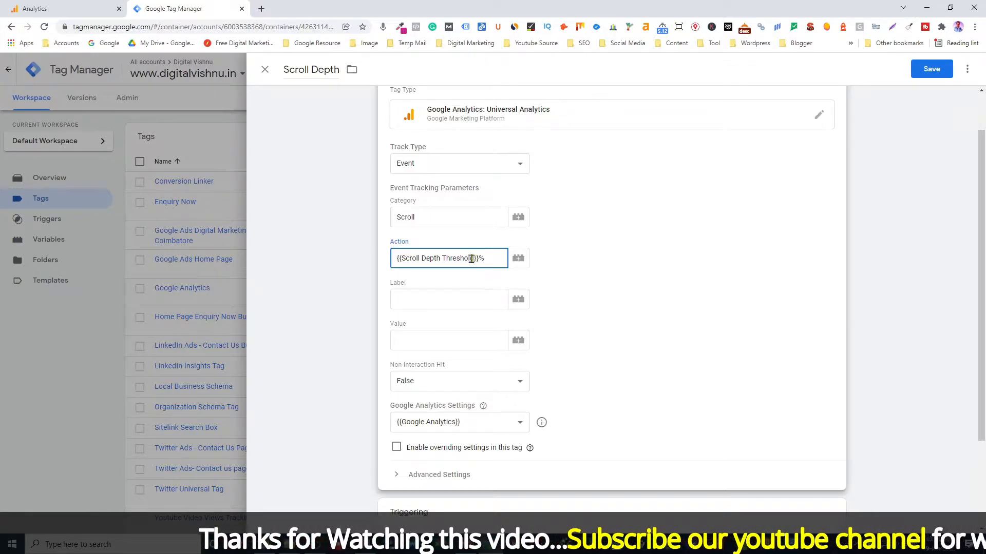
Step: Check the PowerPoint slide for the remaining option and set the tag's Non-Interaction Hit to True
left_click(341, 544)
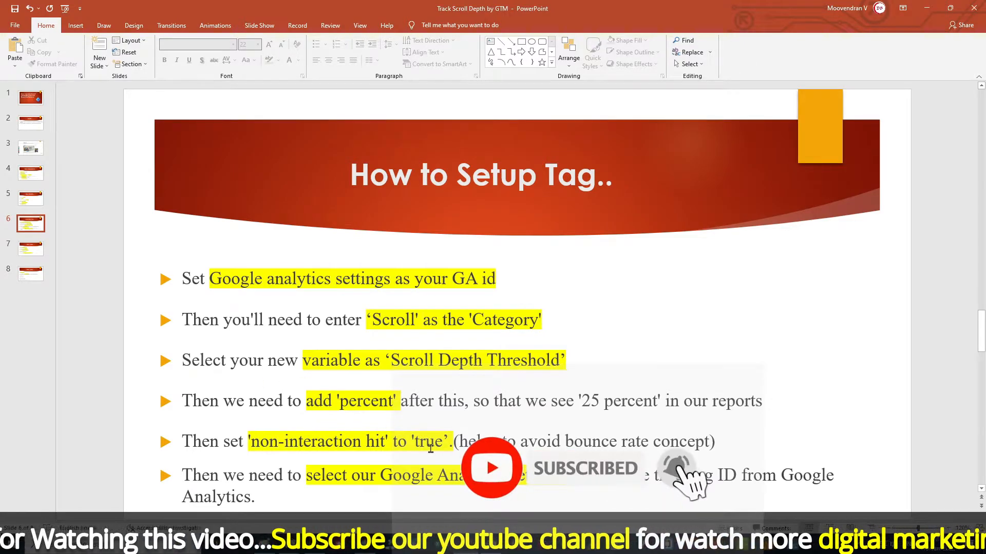
key("alt+Tab")
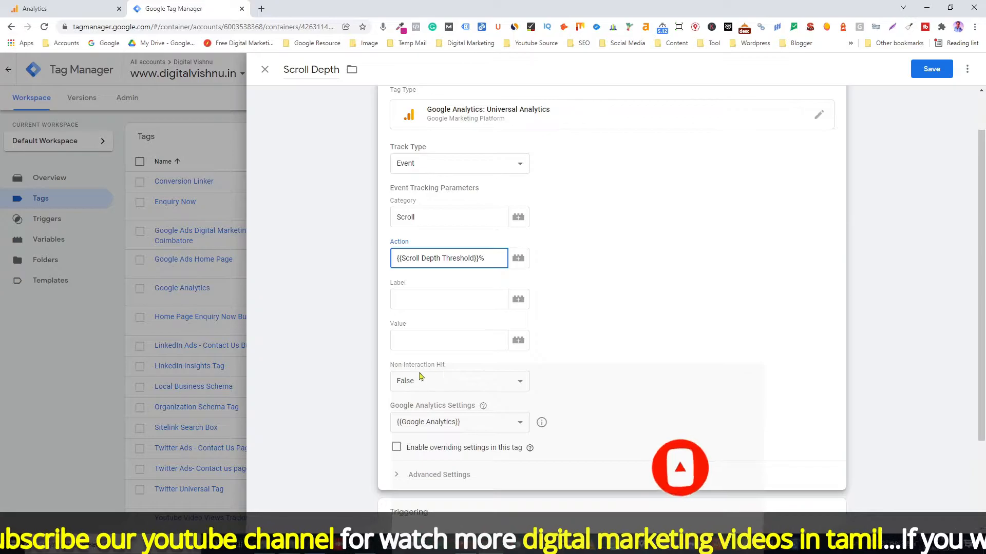
left_click(496, 386)
left_click(417, 200)
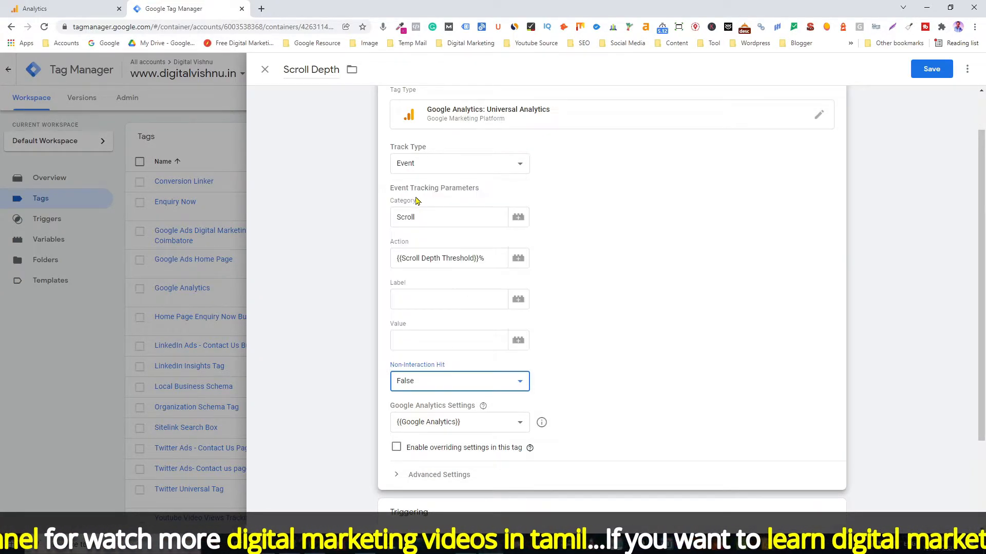
left_click(461, 387)
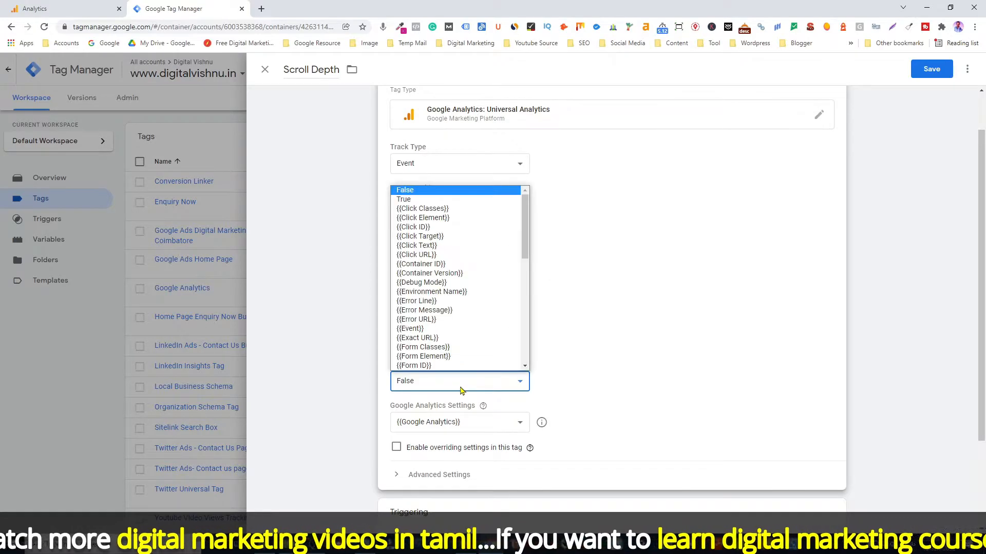
left_click(411, 199)
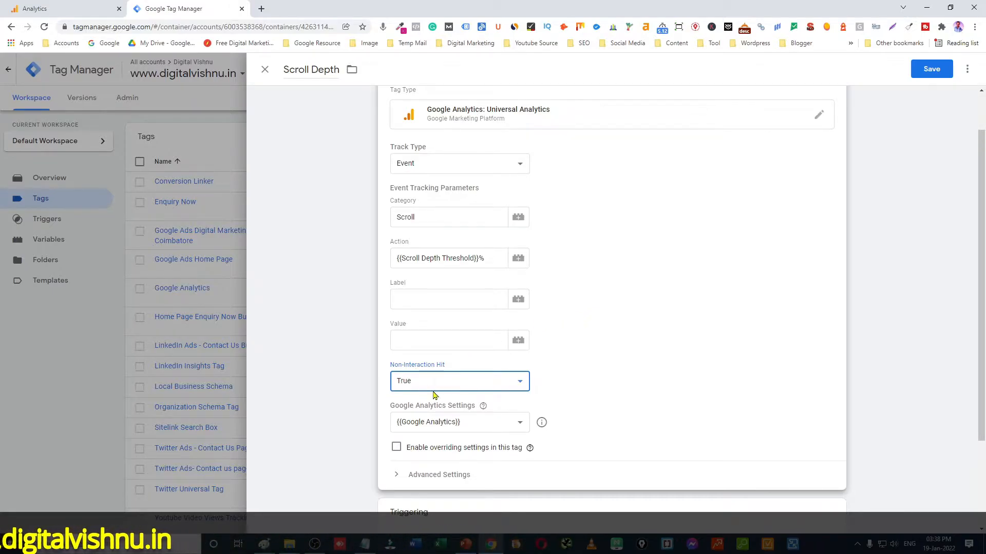
Step: Add a new trigger to the Scroll Depth tag and name it Scroll Depth Trigger
scroll(735, 370, "down", 2)
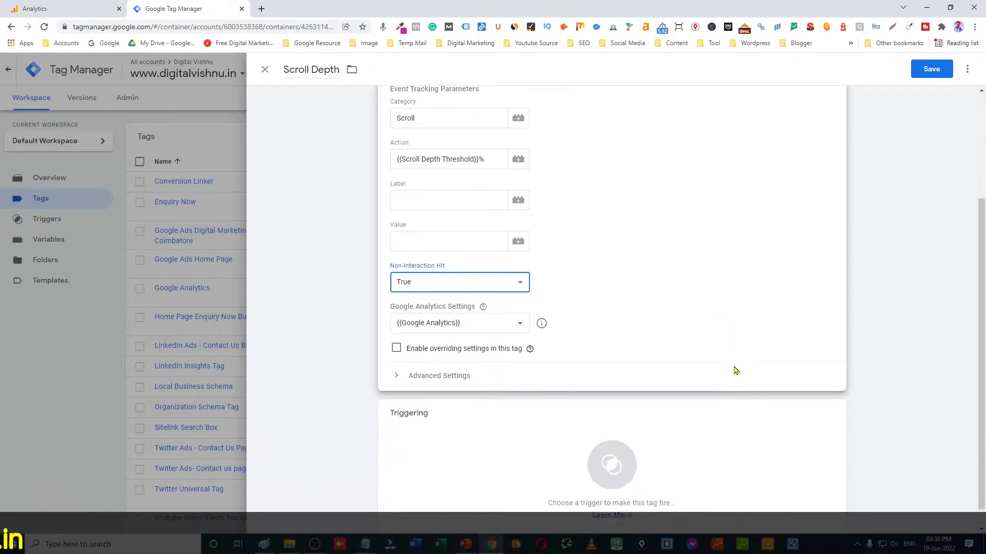
left_click(615, 446)
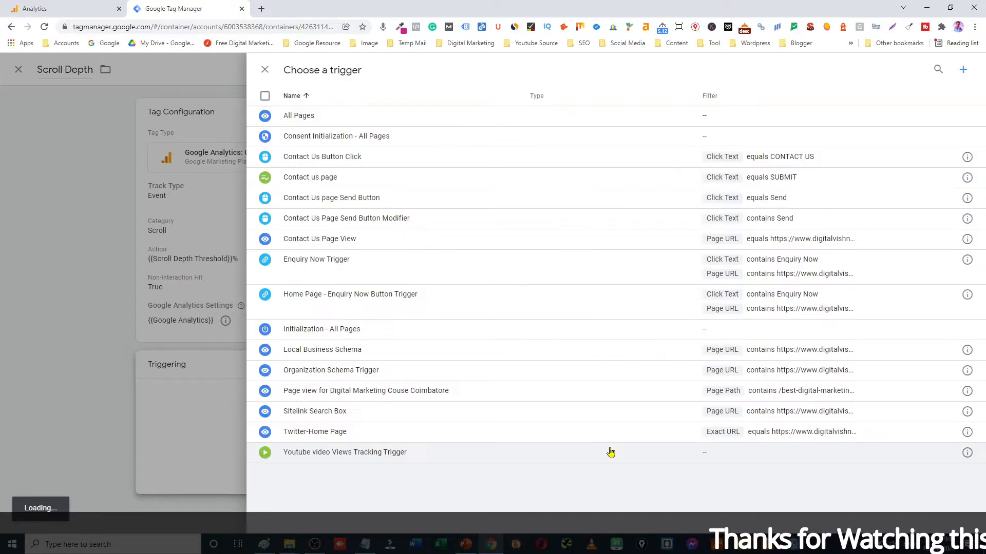
left_click(964, 72)
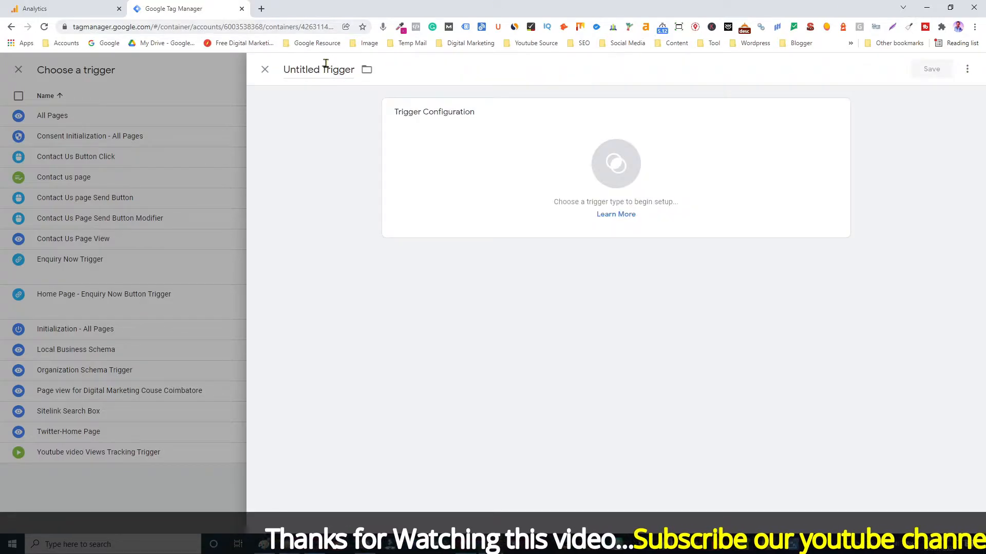
left_click(325, 70)
key("ctrl+a")
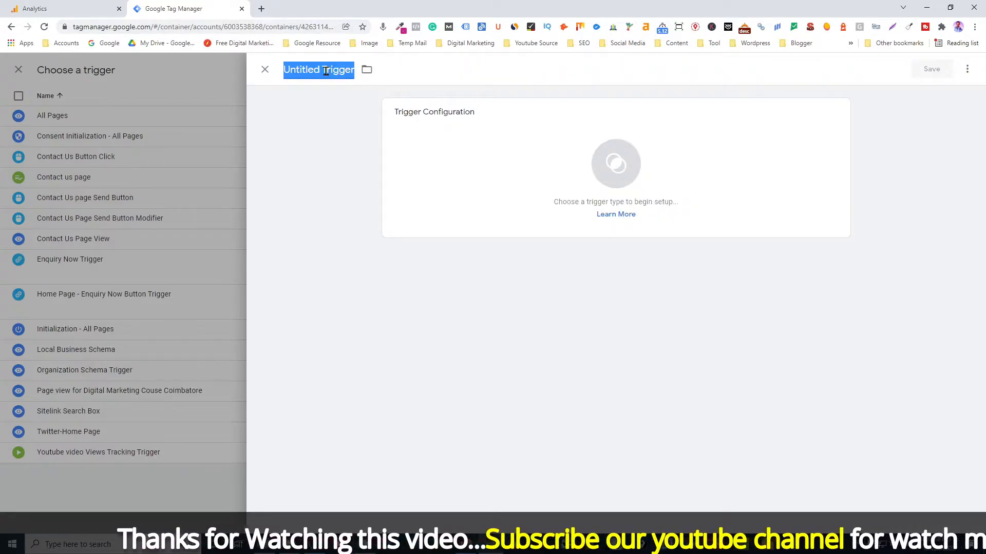
type("Scroll")
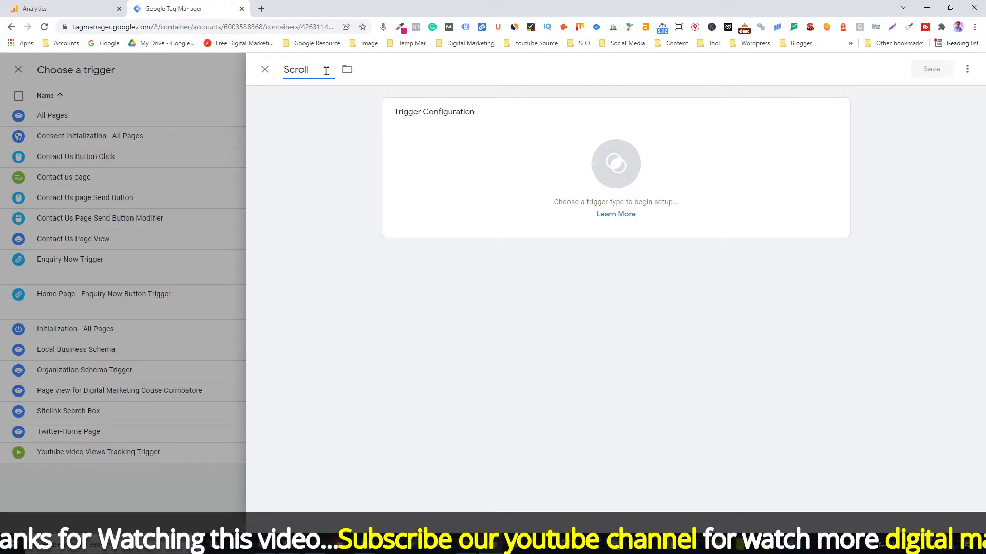
type(" Depth Trigger")
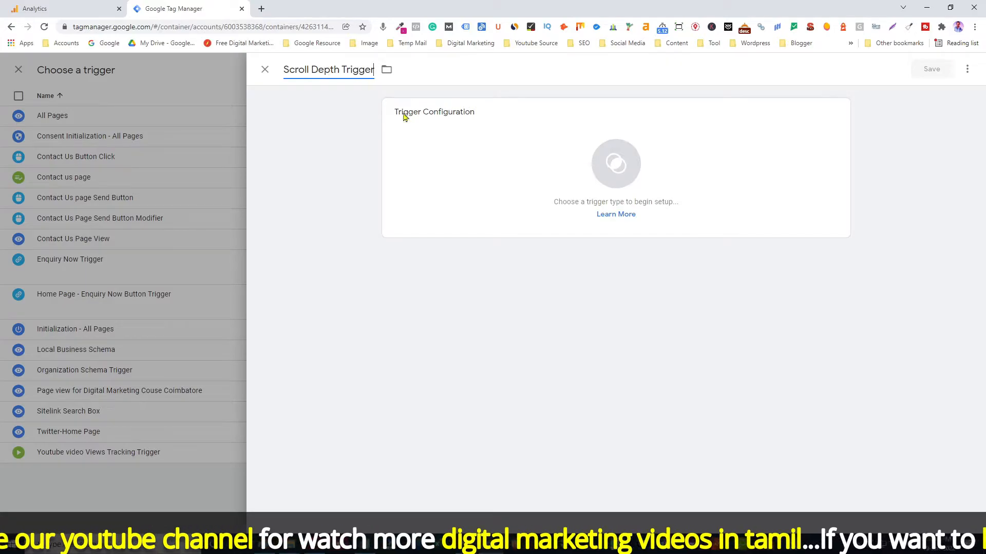
Step: Configure the trigger as Scroll Depth type with vertical scroll depths at 25,50,75,100 percent
left_click(620, 170)
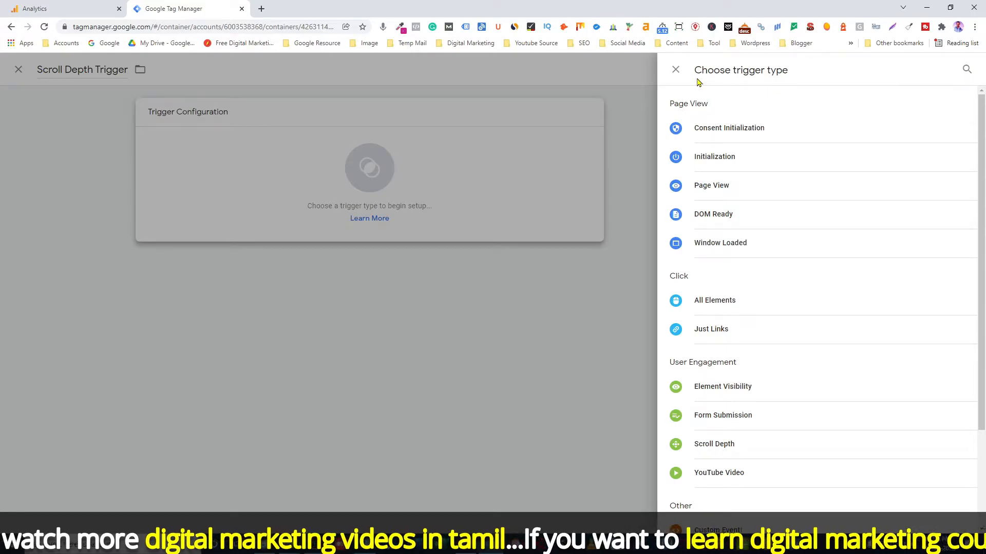
scroll(749, 203, "down", 2)
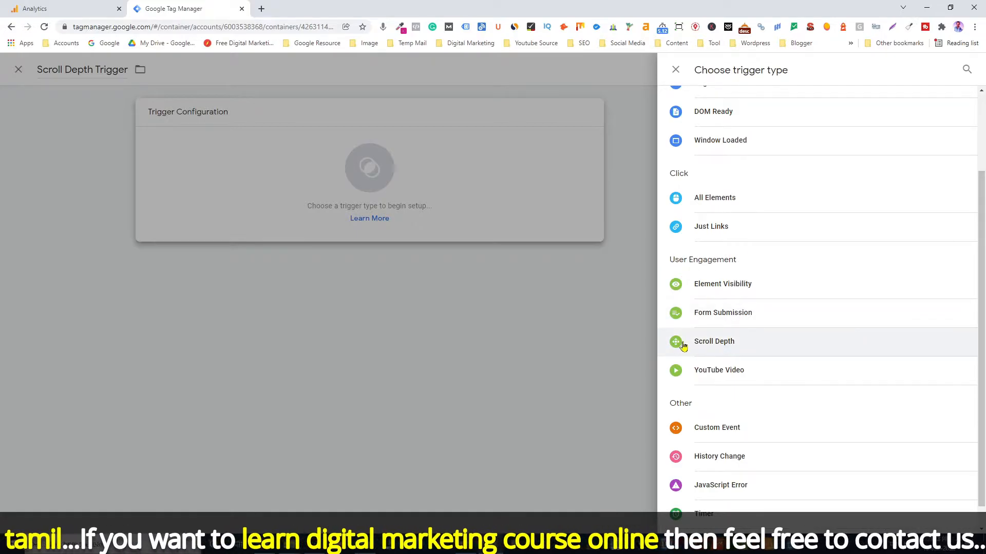
left_click(712, 348)
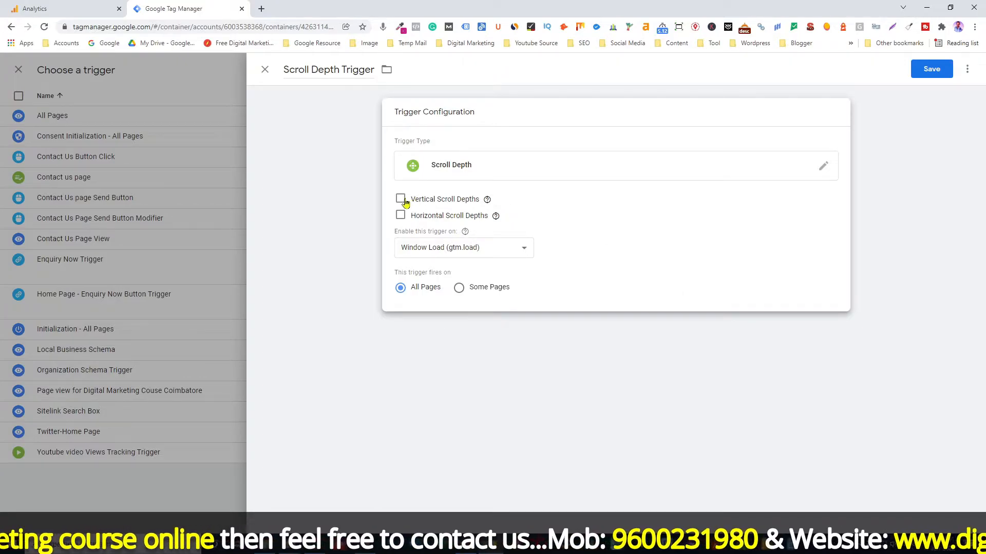
left_click(401, 200)
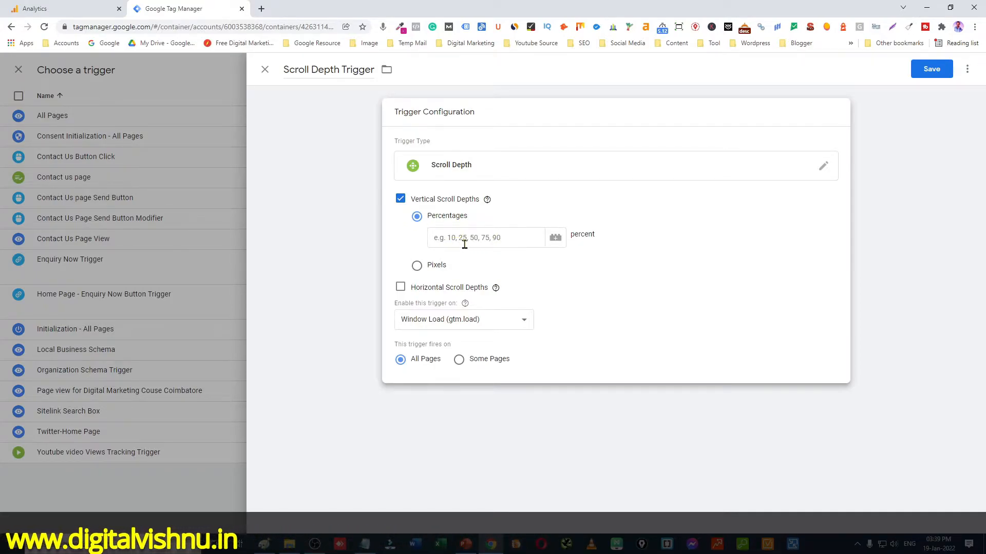
left_click(447, 239)
type("25,50,75,100")
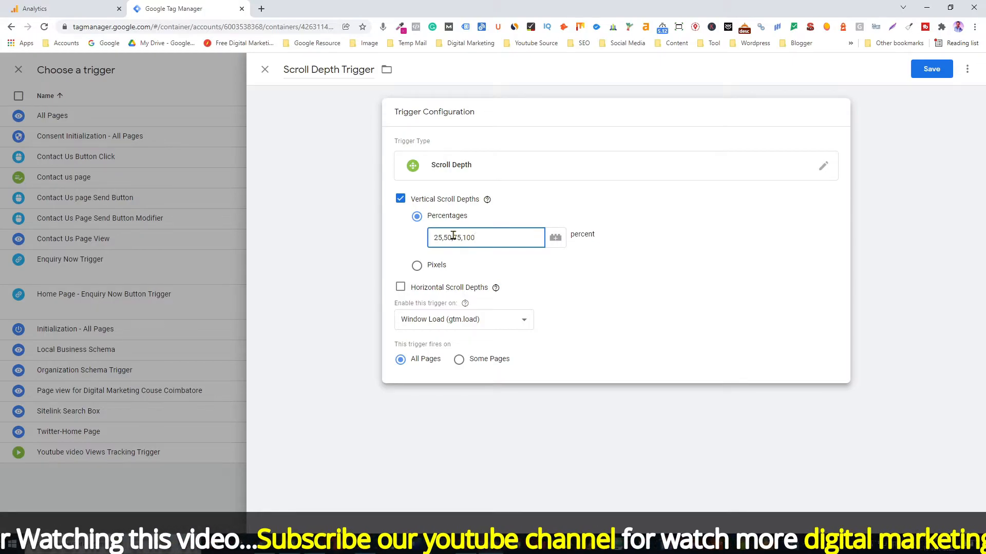
left_click(486, 201)
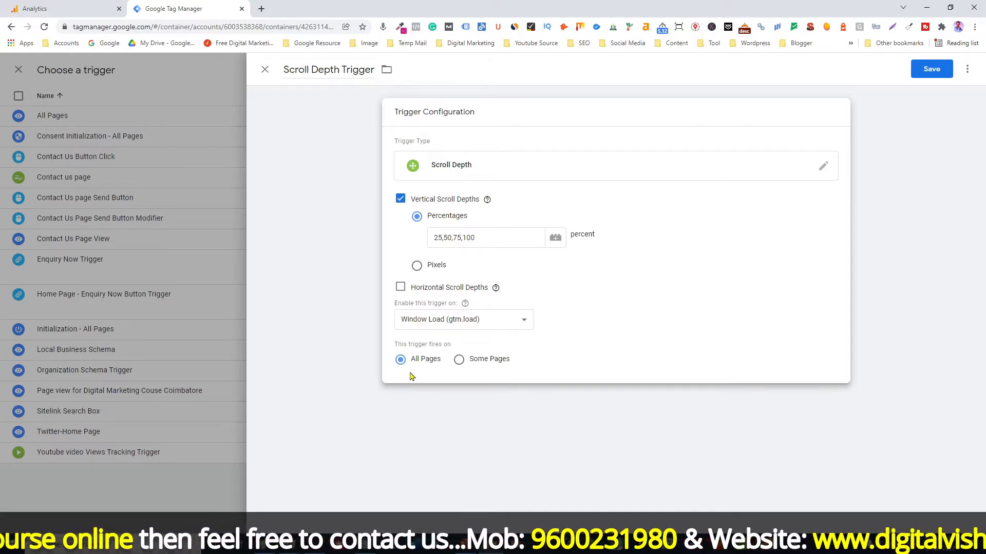
left_click(459, 360)
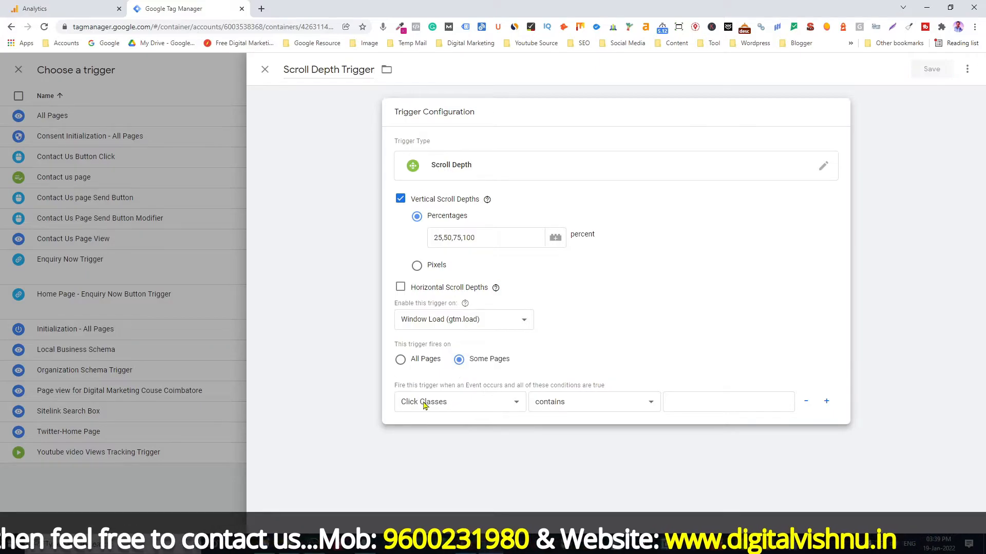
left_click(451, 404)
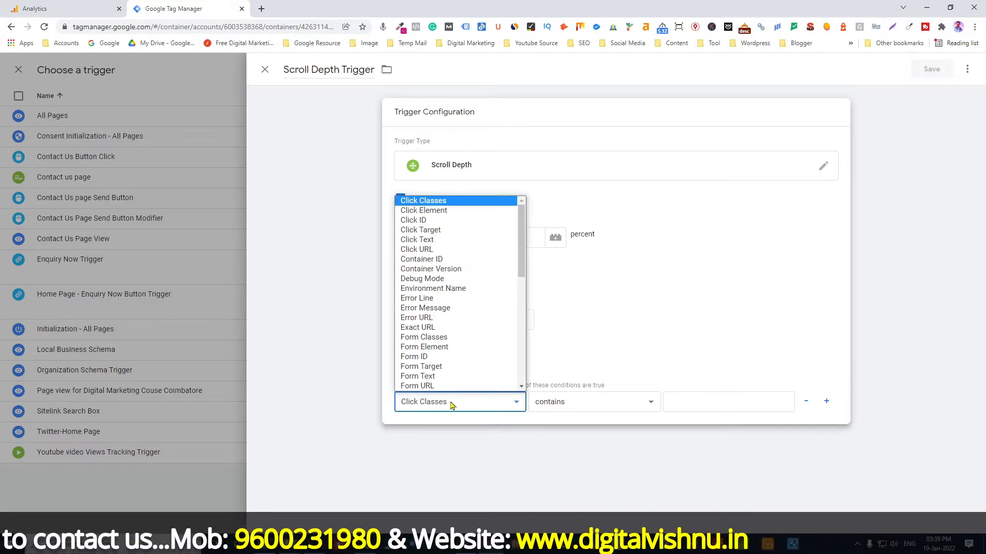
scroll(452, 295, "down", 5)
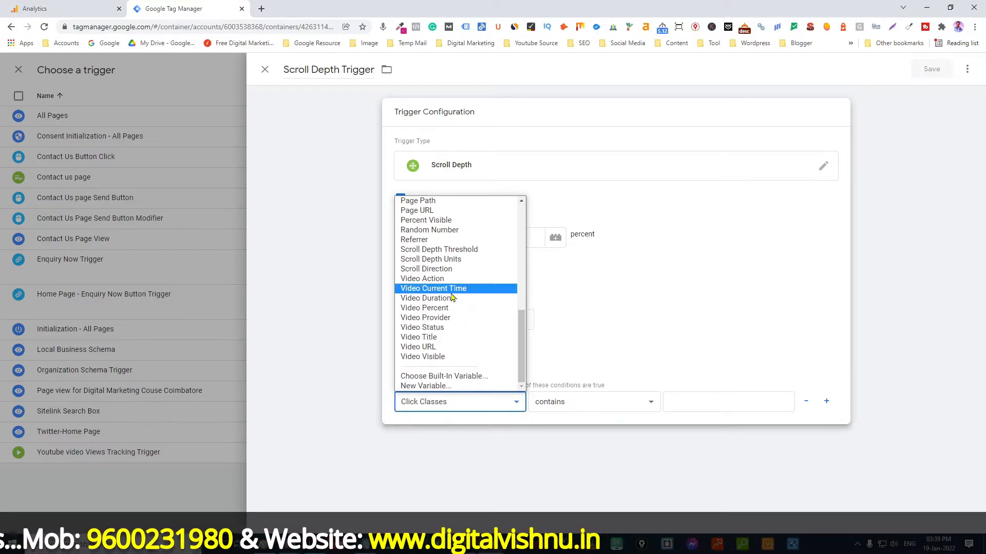
left_click(432, 211)
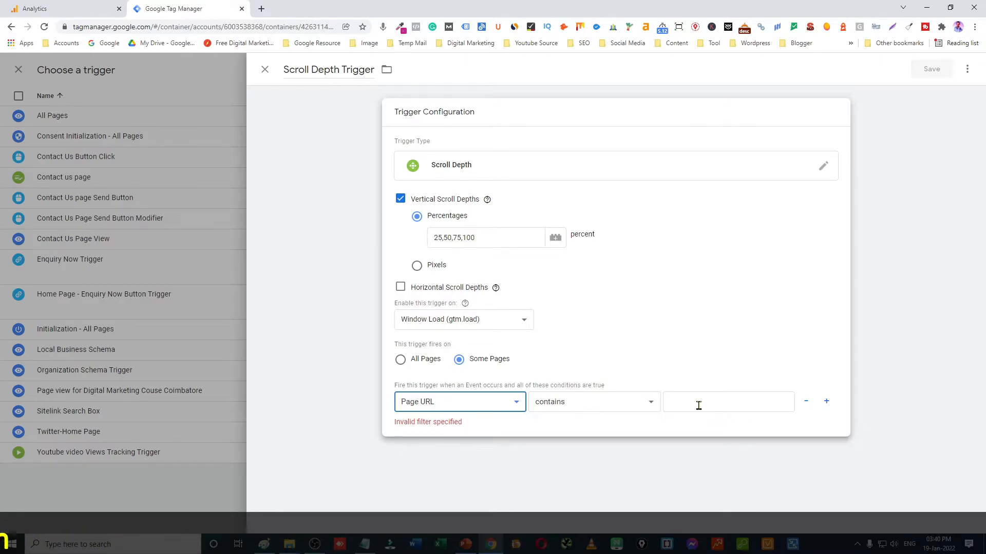
left_click(401, 361)
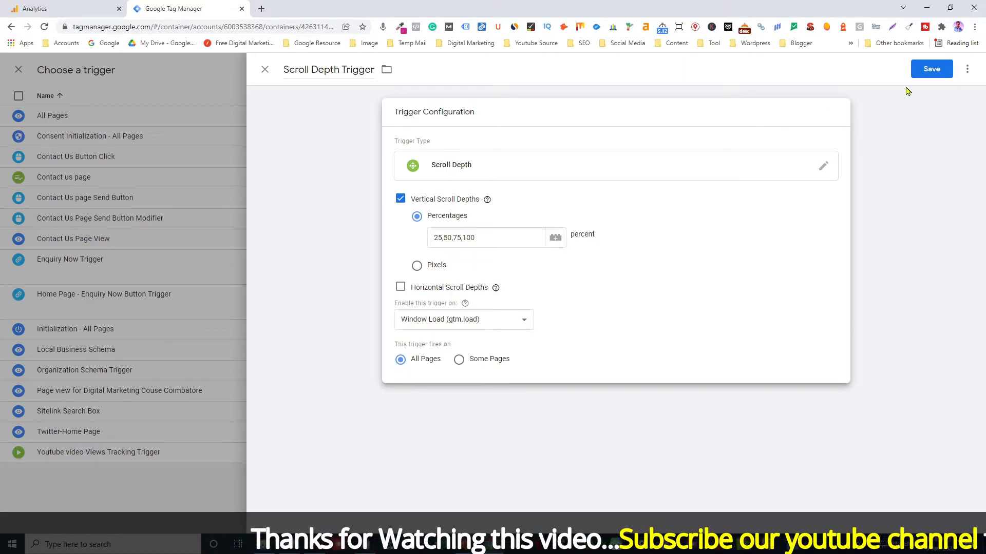
Step: Save the trigger for all pages and save the Scroll Depth tag
left_click(931, 75)
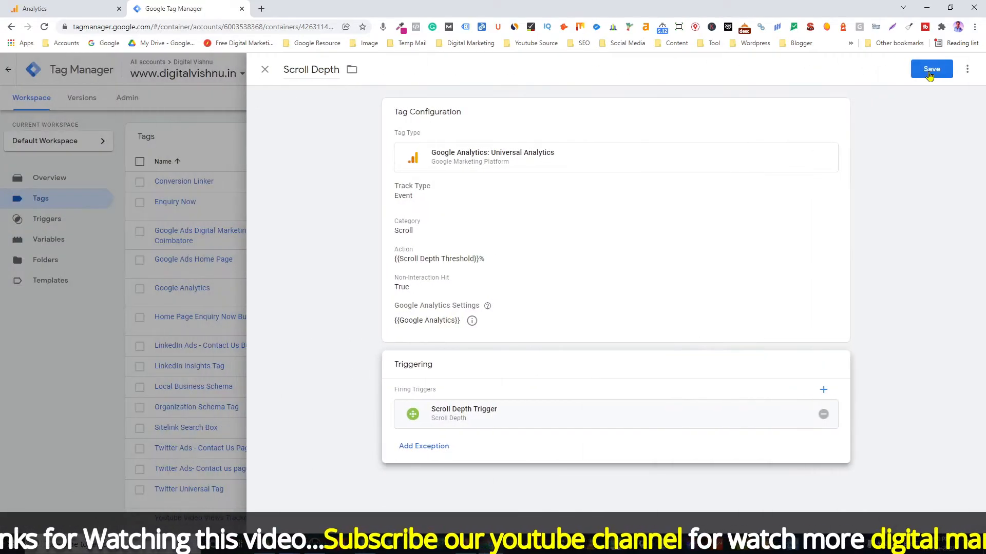
left_click(932, 70)
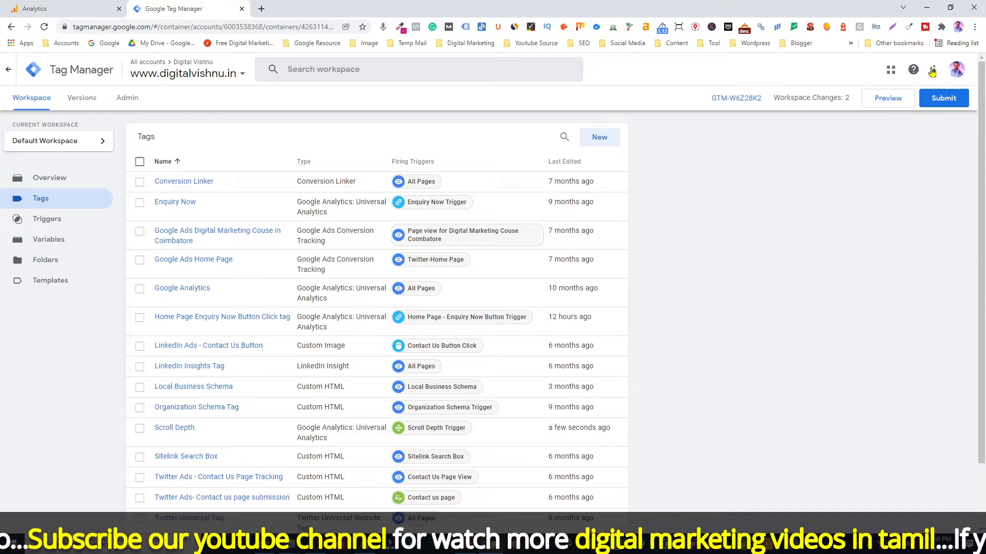
left_click(892, 103)
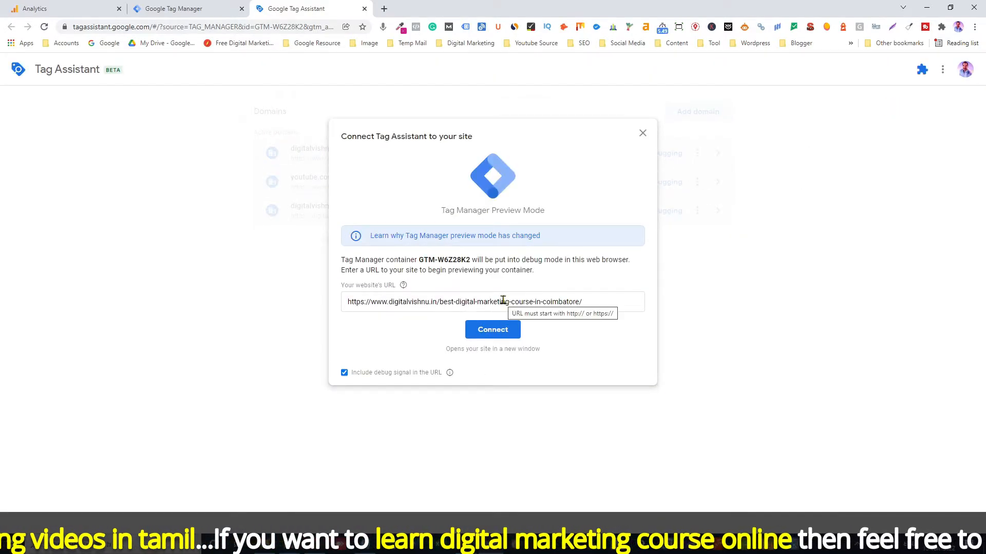
left_click(494, 333)
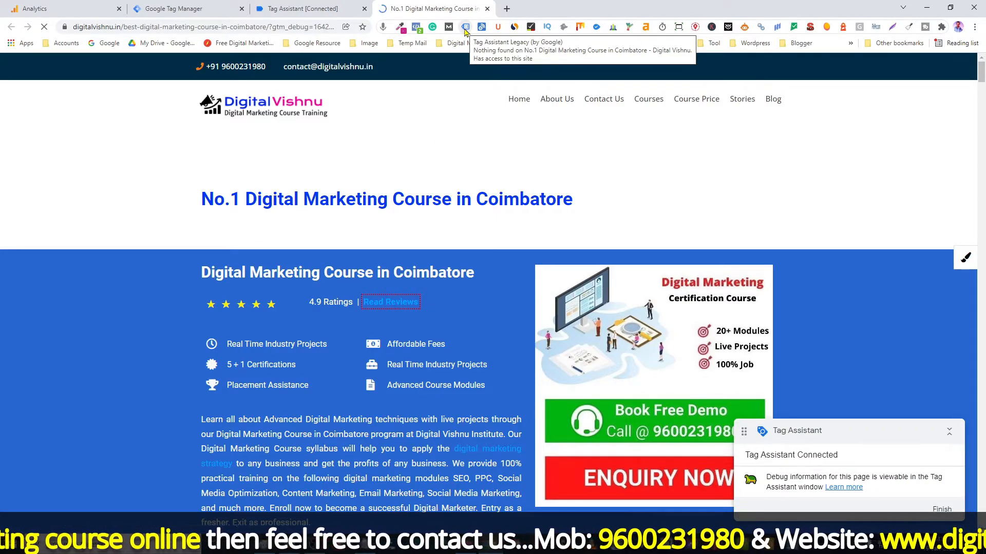
left_click(465, 27)
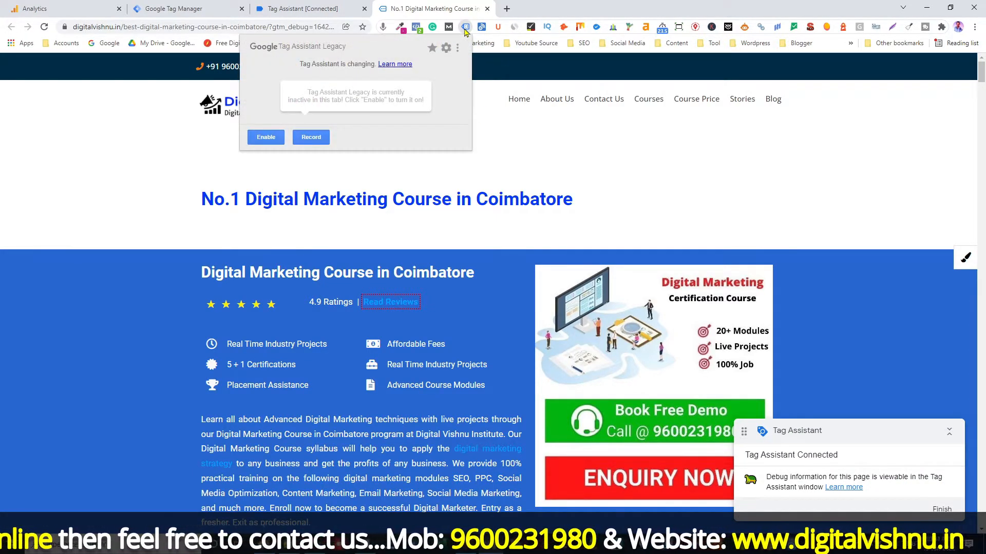
left_click(264, 146)
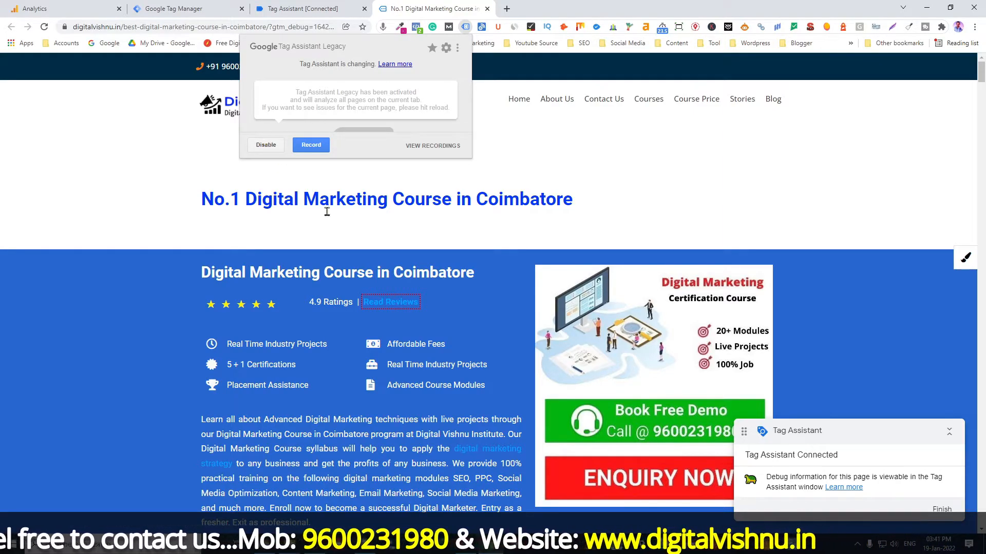
left_click(44, 30)
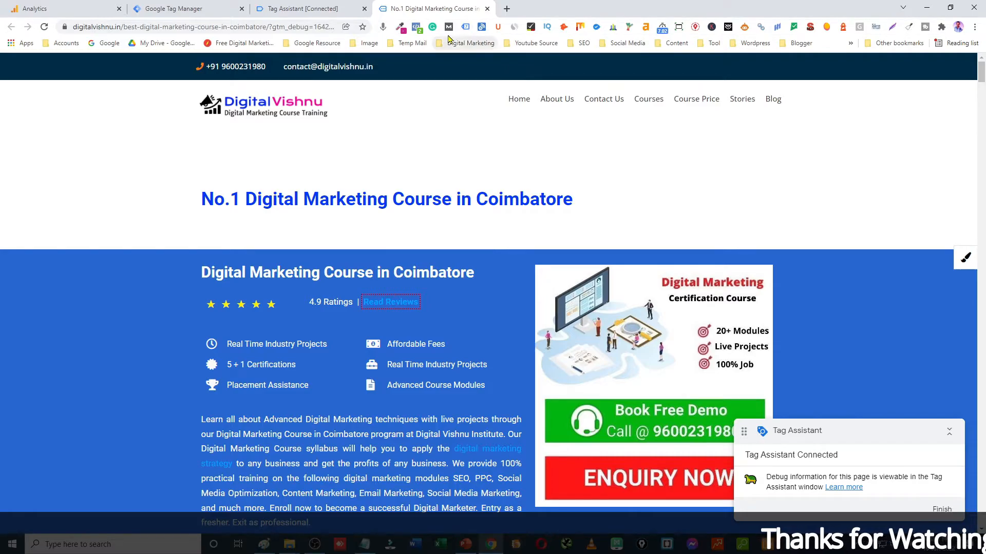
Step: Check the Scroll Depth tag in the Tag Assistant summary and scroll down the course page, closing its pop-up, to generate a scroll event
left_click(300, 9)
left_click(486, 249)
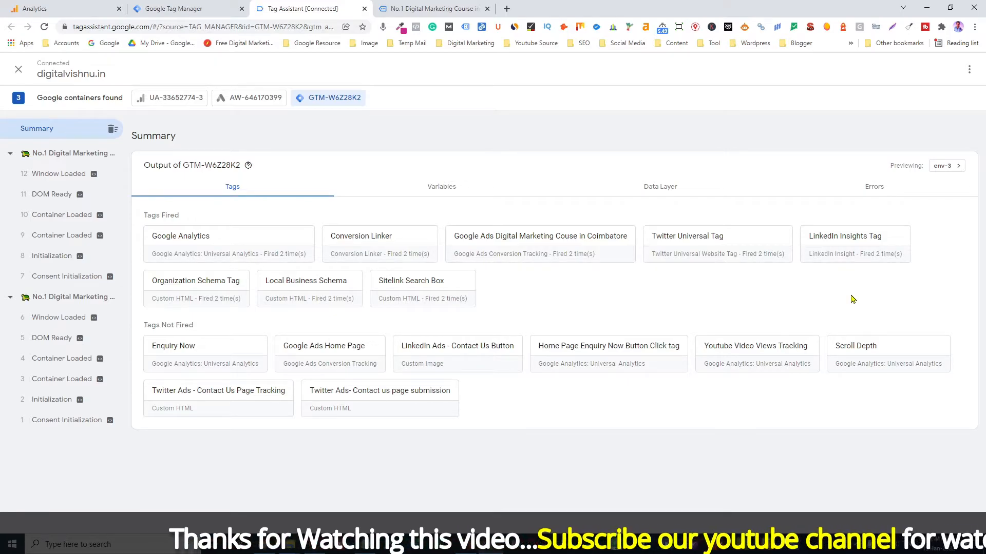
left_click(442, 8)
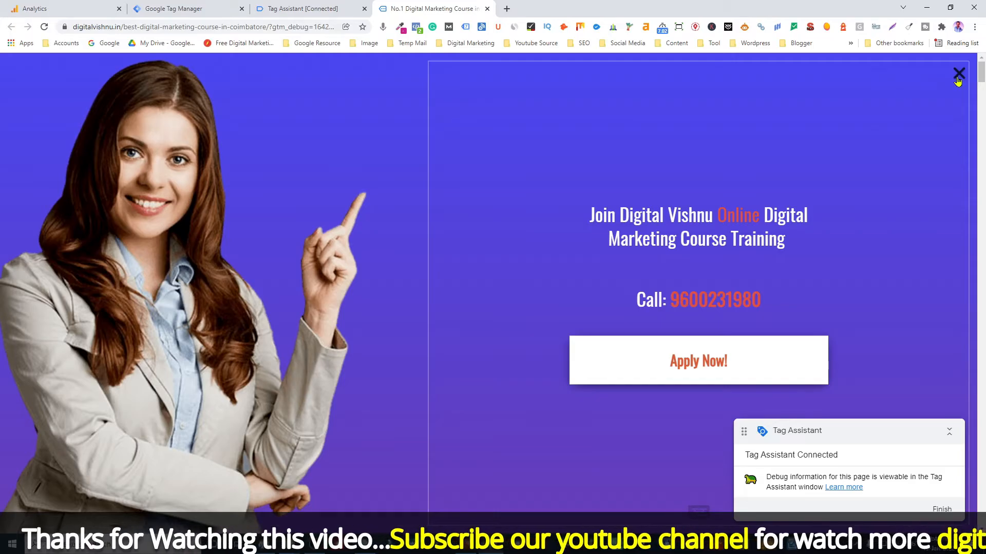
left_click(956, 77)
scroll(439, 280, "down", 6)
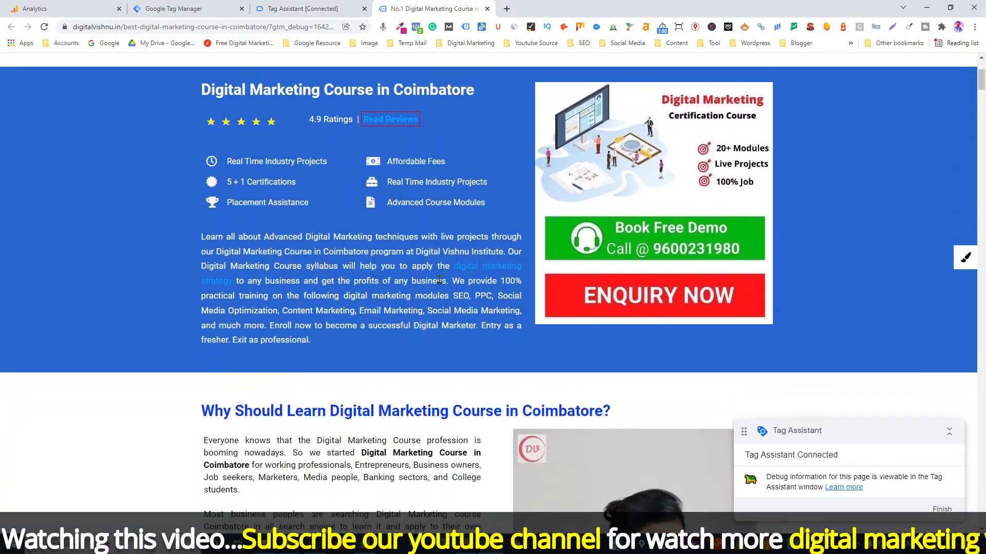
scroll(439, 280, "down", 20)
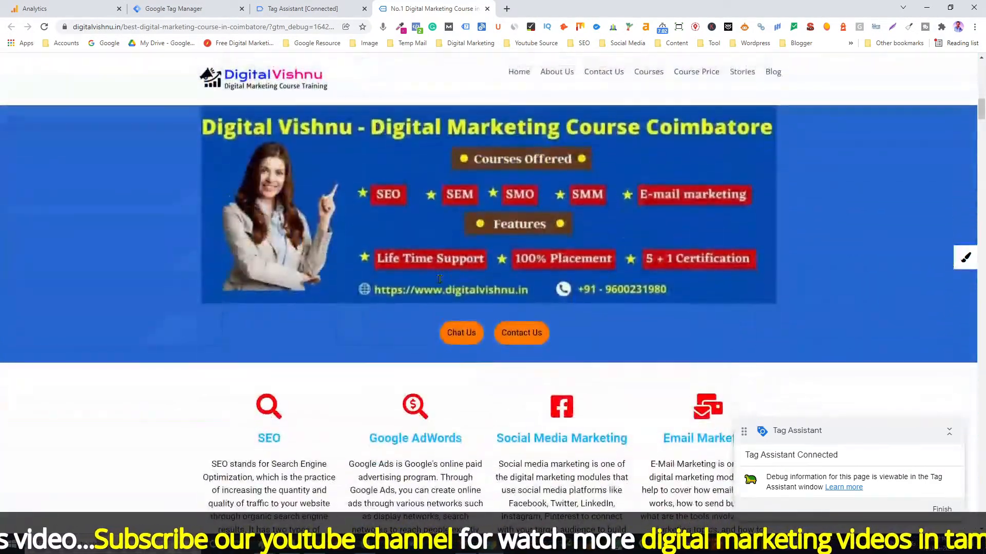
scroll(439, 280, "down", 12)
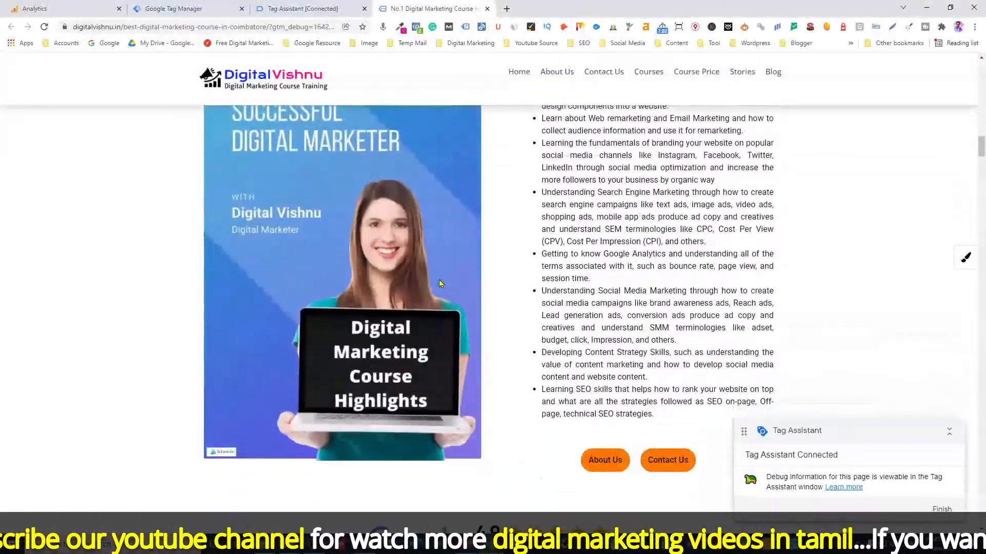
scroll(439, 280, "down", 15)
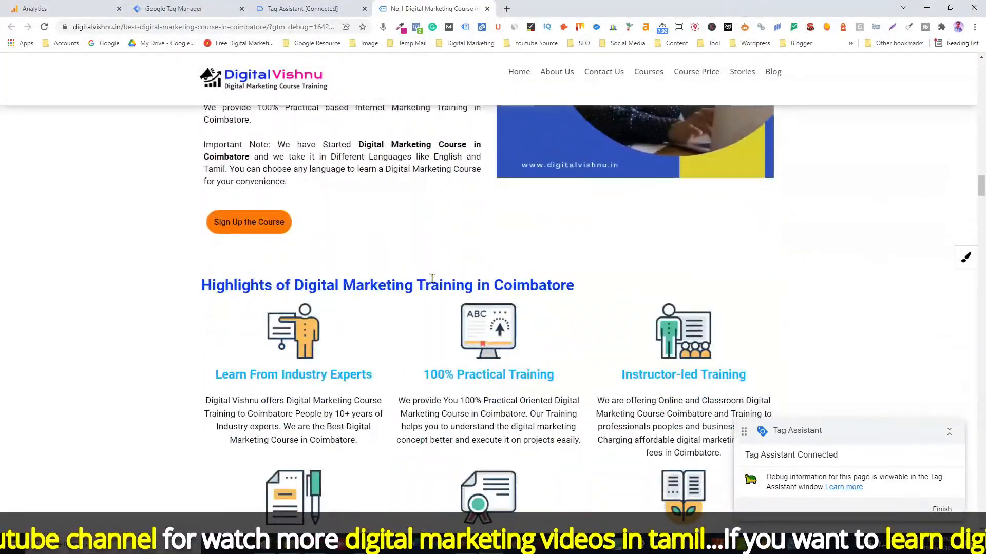
Step: Inspect the Scroll Depth event in Tag Assistant, examining its fired tags and data layer values
left_click(318, 10)
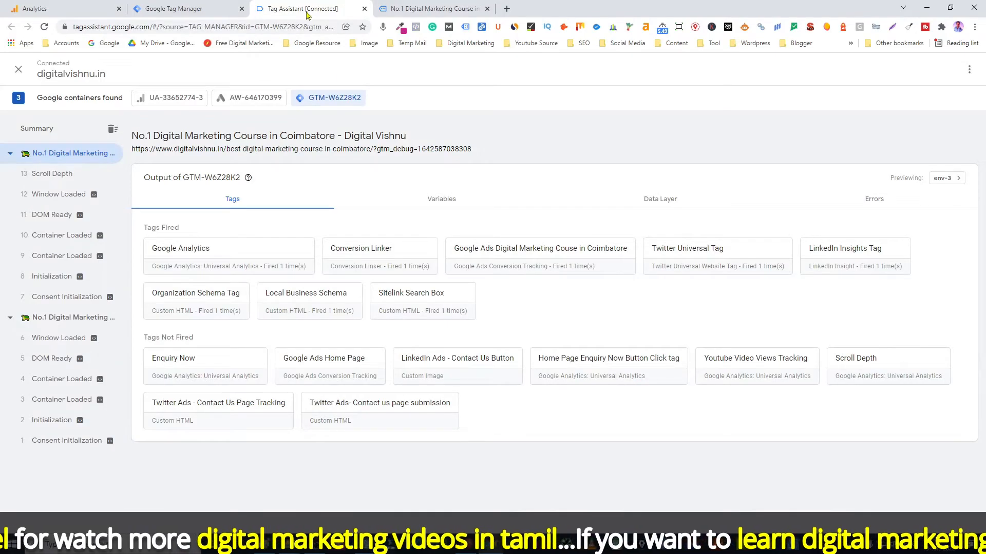
left_click(55, 176)
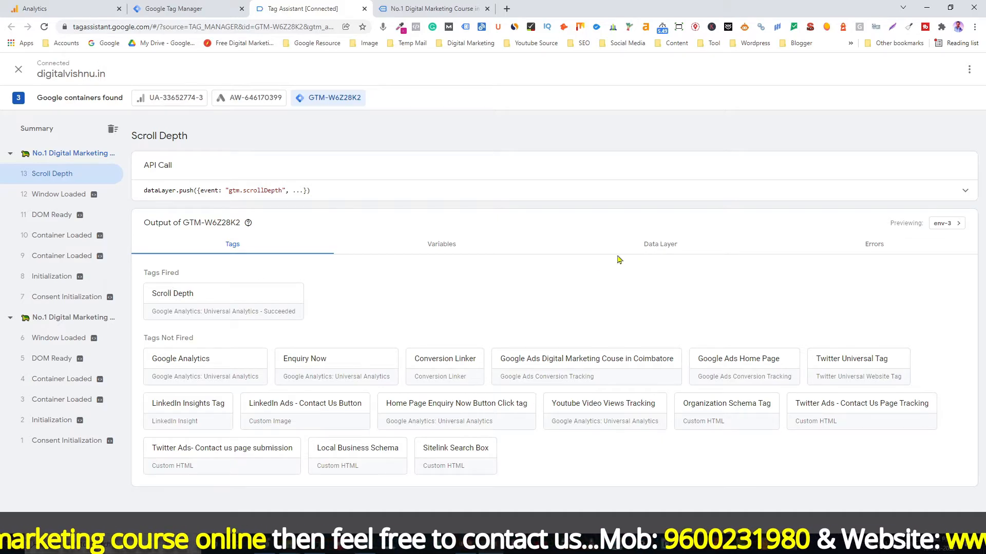
left_click(661, 248)
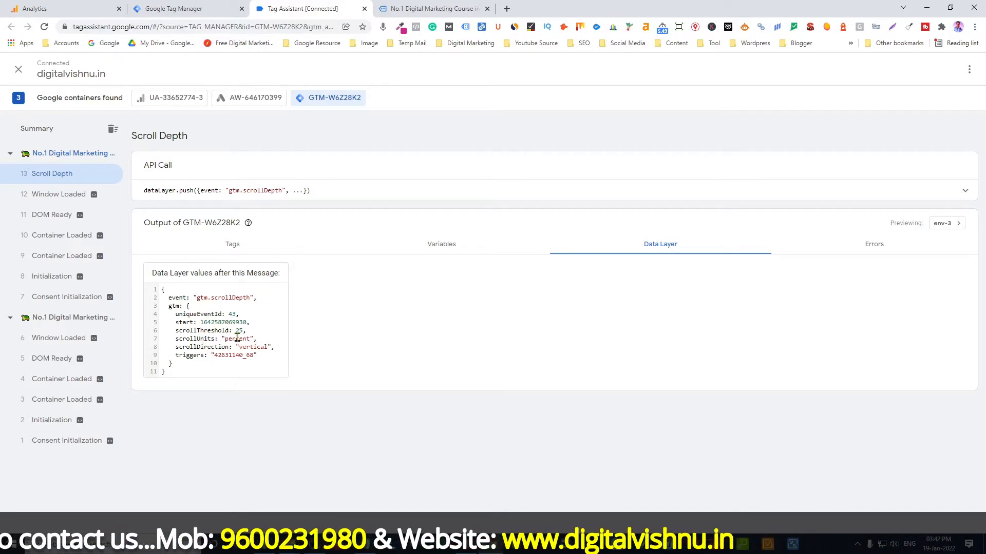
Step: Scroll further down the Digital Marketing course page past the Benefits section to generate deeper scroll events
left_click(407, 9)
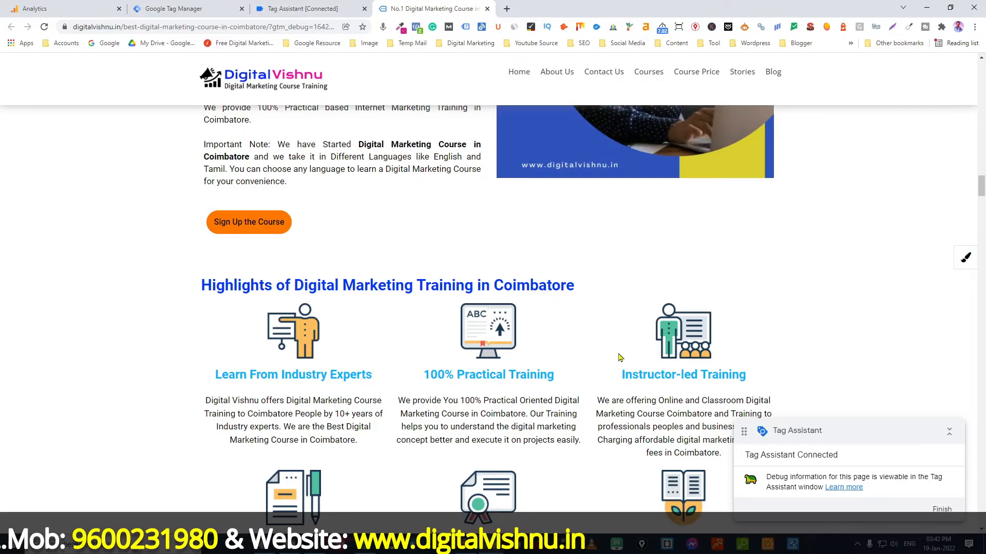
scroll(619, 358, "down", 15)
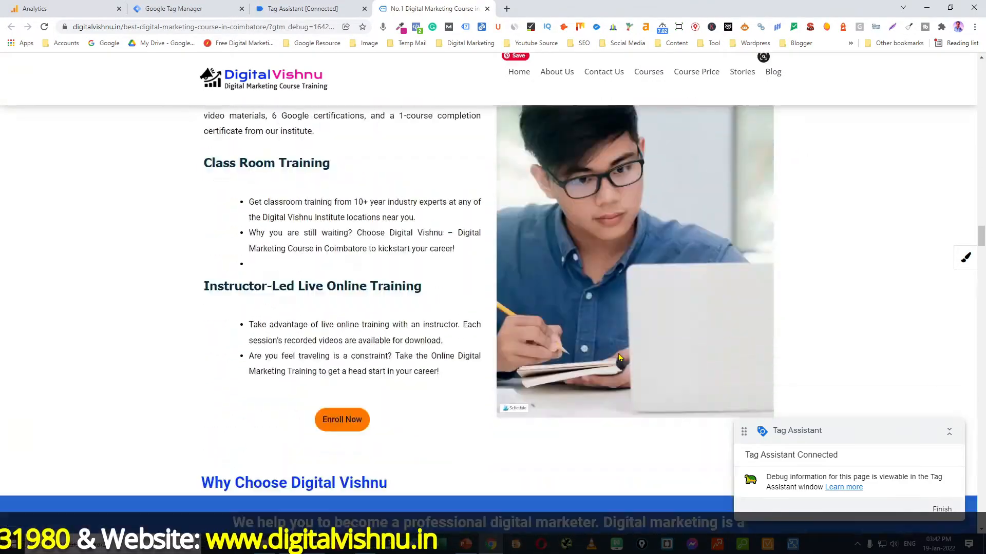
scroll(620, 358, "down", 15)
scroll(620, 358, "down", 15)
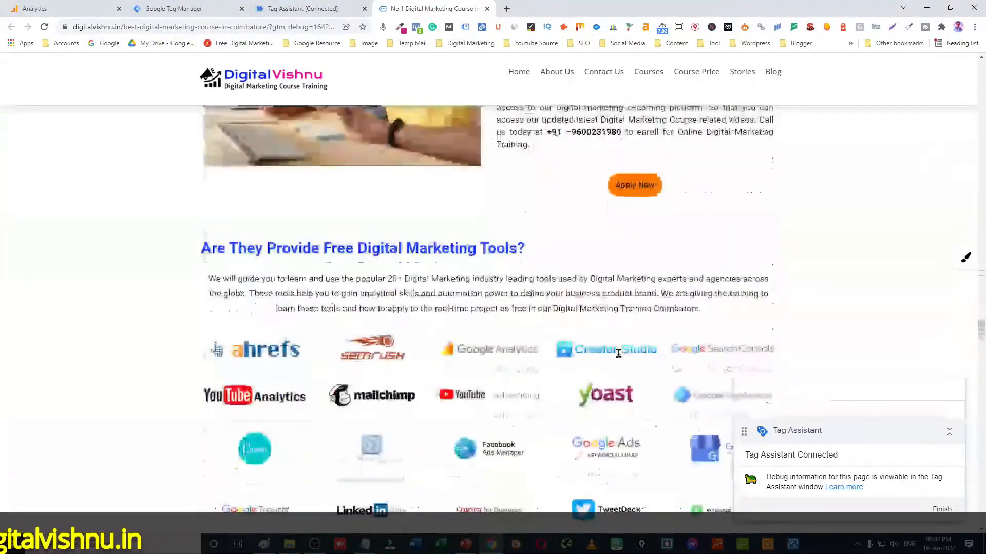
scroll(619, 353, "down", 15)
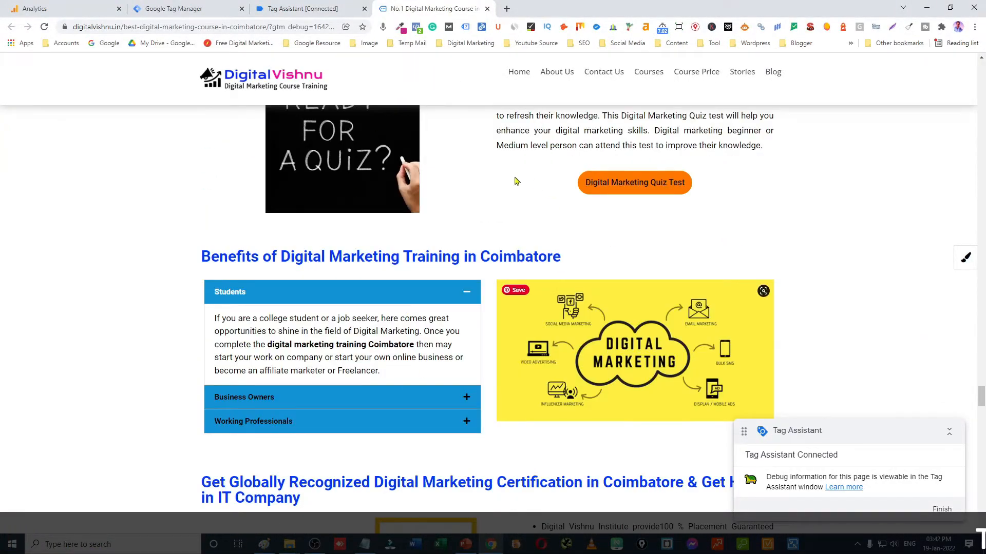
Step: Switch to Google Analytics, examine the real-time events from the last 30 minutes, and return to the course page
left_click(59, 12)
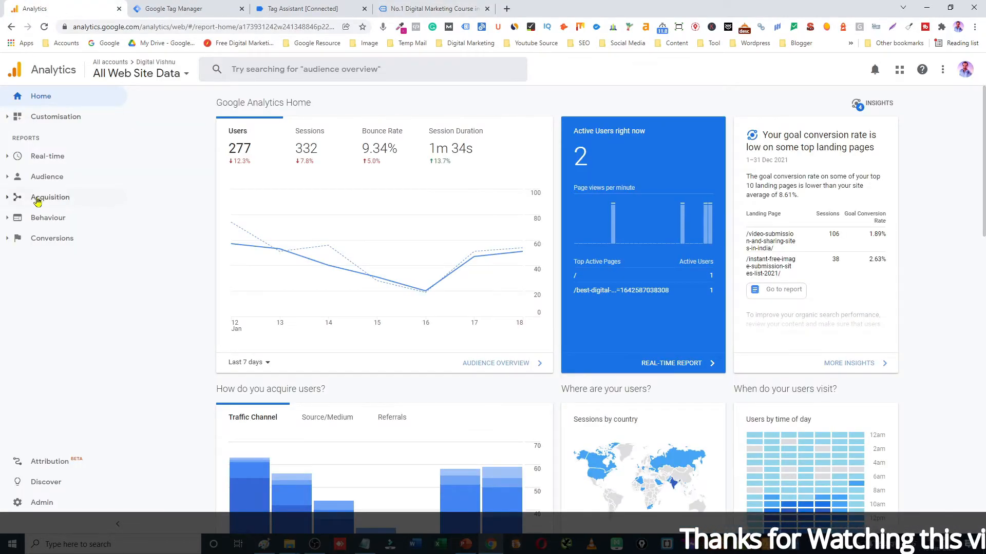
left_click(10, 159)
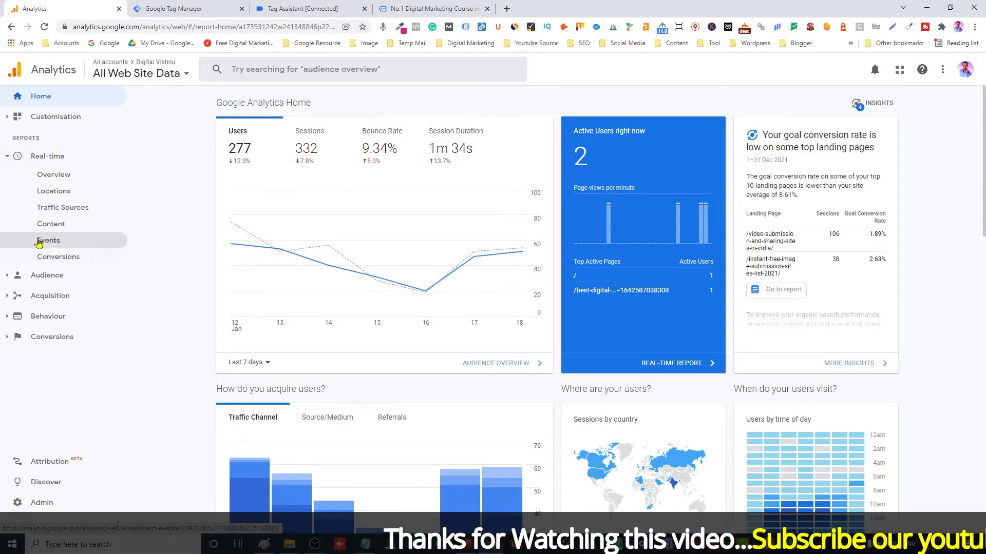
left_click(49, 243)
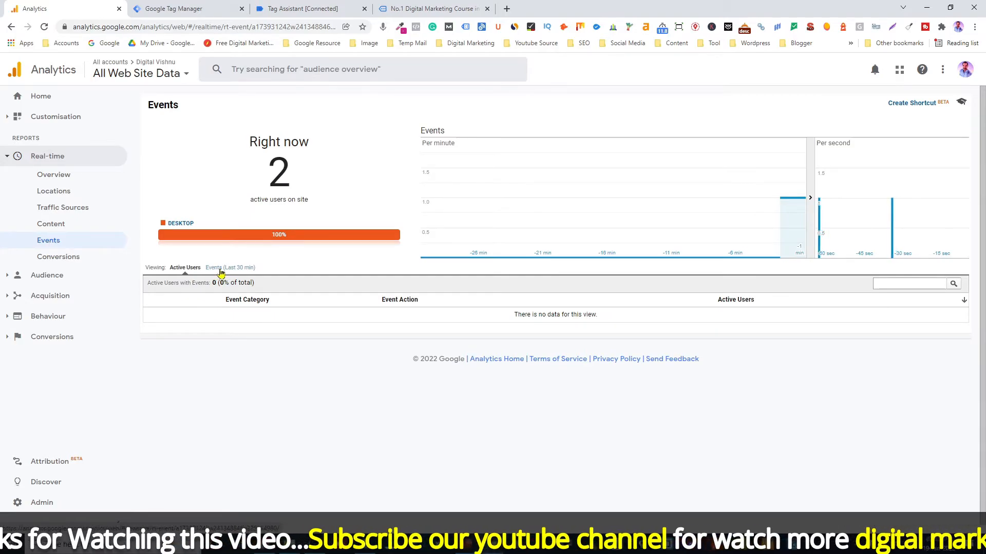
left_click(239, 269)
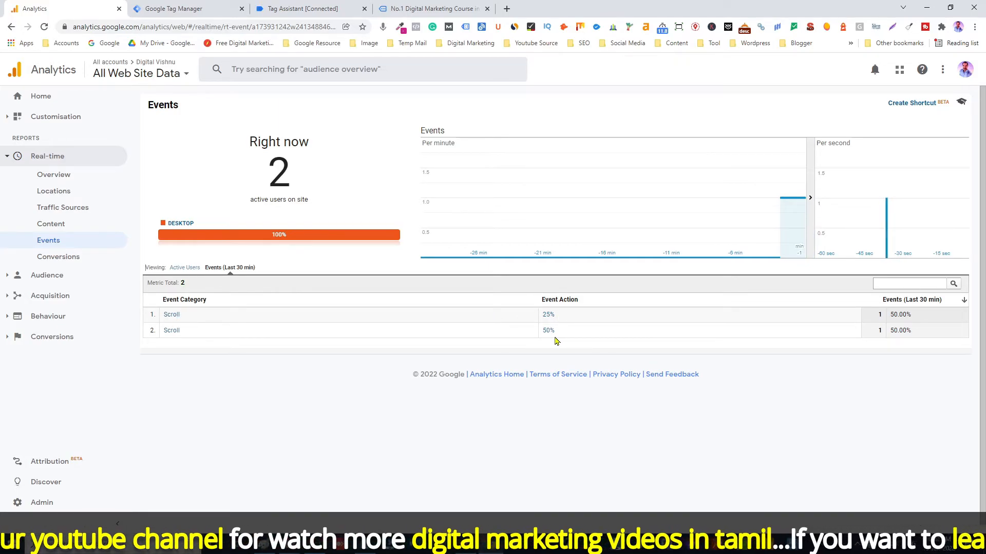
left_click(440, 8)
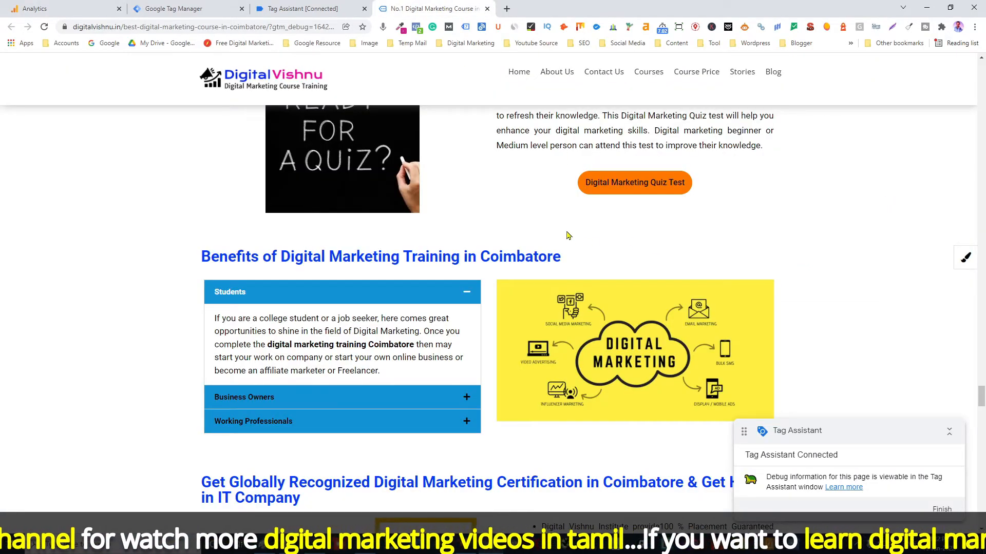